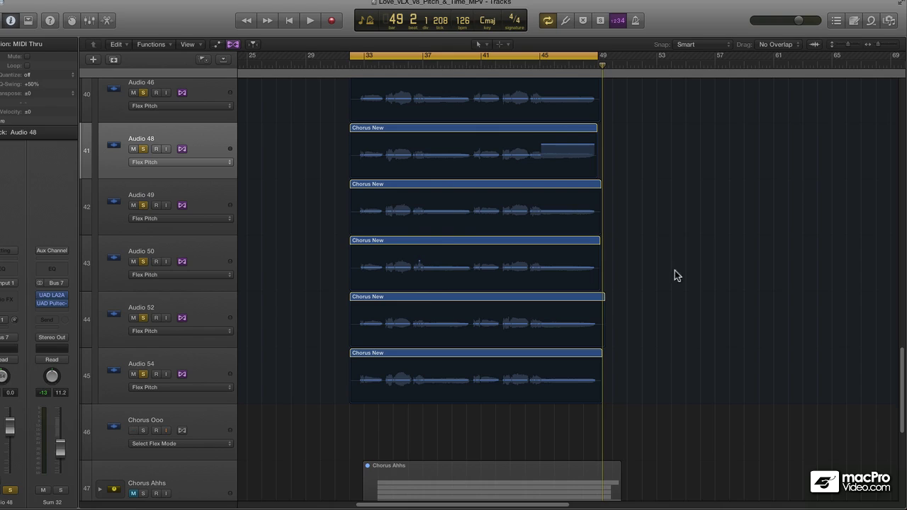
- Rename the Audio 46 track to the singer's name plus 'Chorus 1', copying the shared part
{"action": "left_click", "coordinate": [211, 365]}
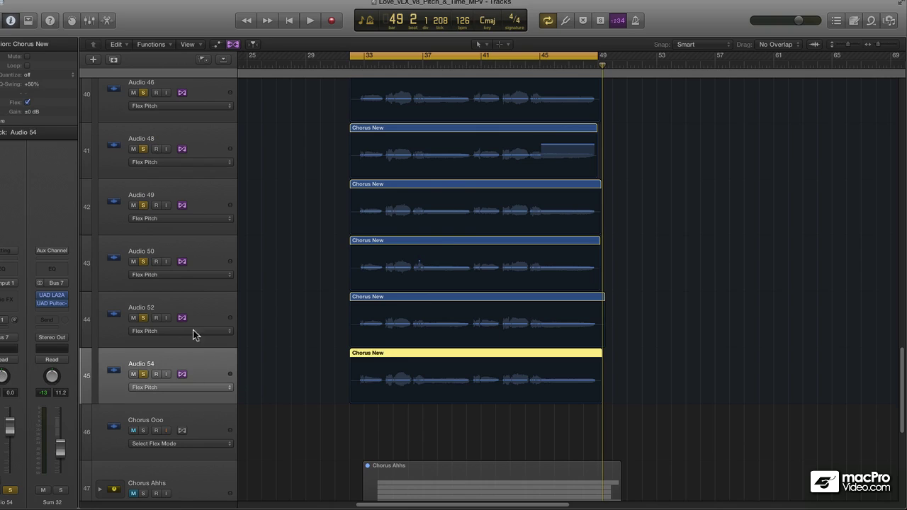
{"action": "scroll", "coordinate": [166, 224], "scroll_direction": "up", "scroll_amount": 3}
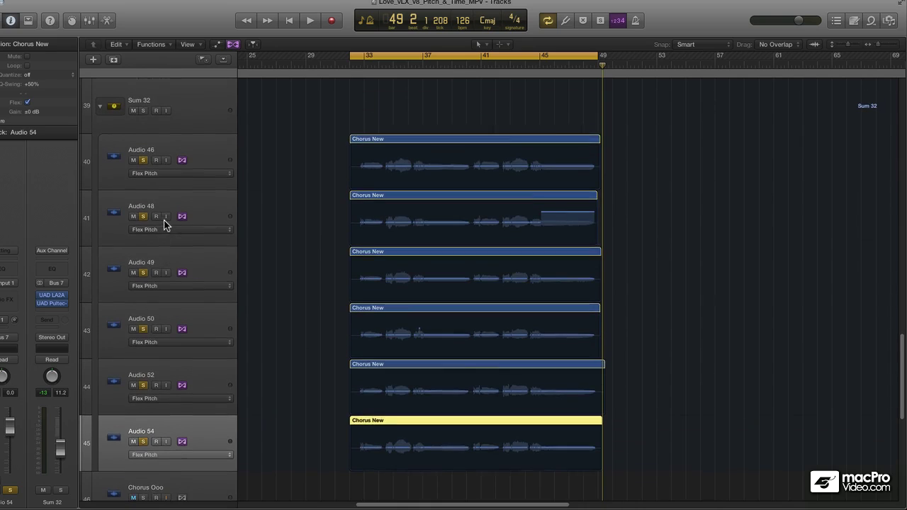
{"action": "double_click", "coordinate": [142, 152]}
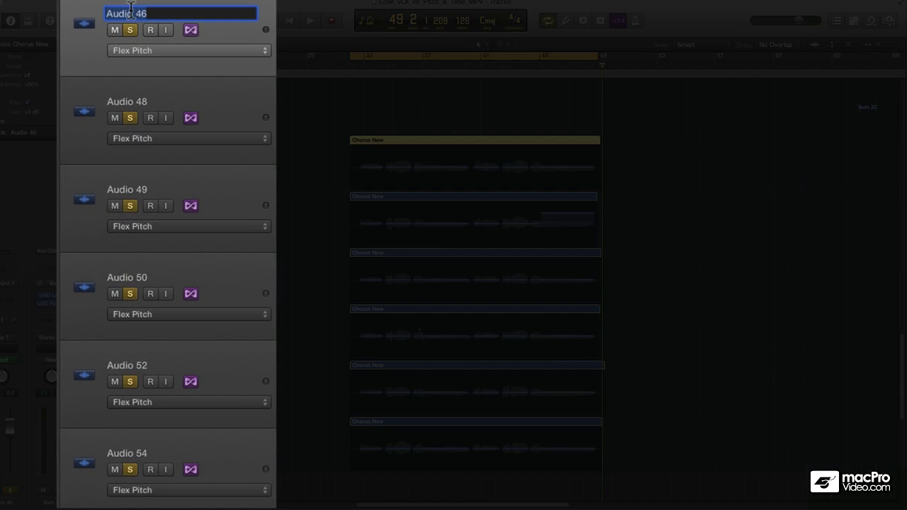
{"action": "type", "text": "Jeremy Chorus 1"}
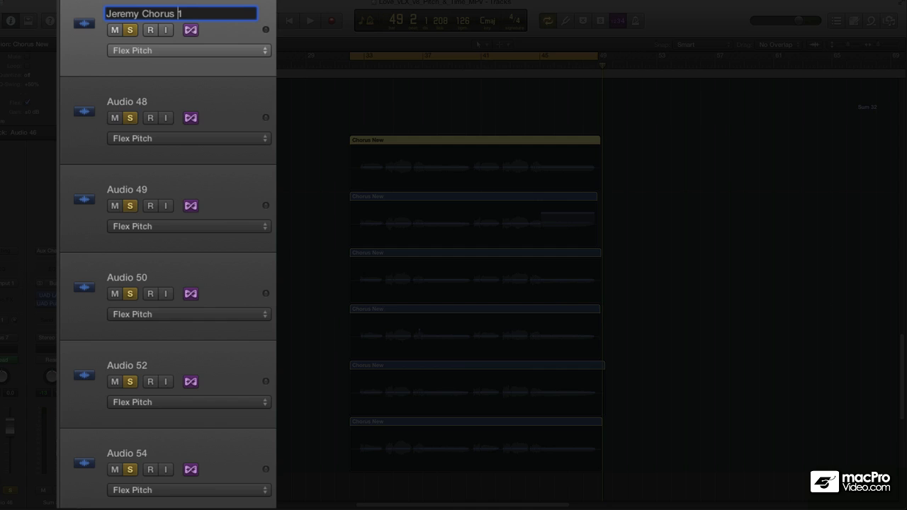
{"action": "key", "text": "shift+Left"}
{"action": "key", "text": "shift+Left"}
{"action": "key", "text": "shift+Left"}
{"action": "key", "text": "shift+Left"}
{"action": "key", "text": "shift+Left"}
{"action": "key", "text": "shift+Left"}
{"action": "key", "text": "shift+Left"}
{"action": "key", "text": "shift+Left"}
{"action": "key", "text": "shift+Left"}
{"action": "key", "text": "shift+Left"}
{"action": "key", "text": "shift+Left"}
{"action": "key", "text": "shift+Left"}
{"action": "key", "text": "super+c"}
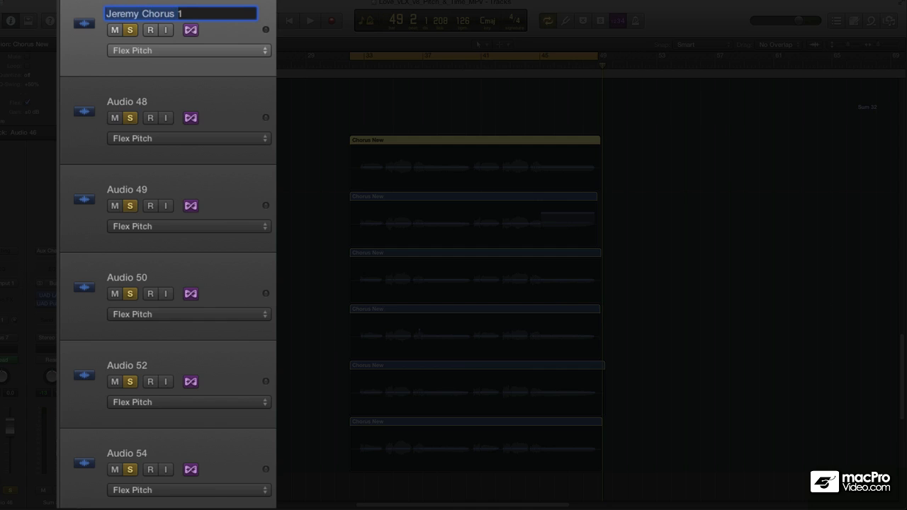
- Rename Audio 48 and Audio 49 to the singer's name with 'Chorus 2' and 'Chorus 3'
{"action": "double_click", "coordinate": [140, 100]}
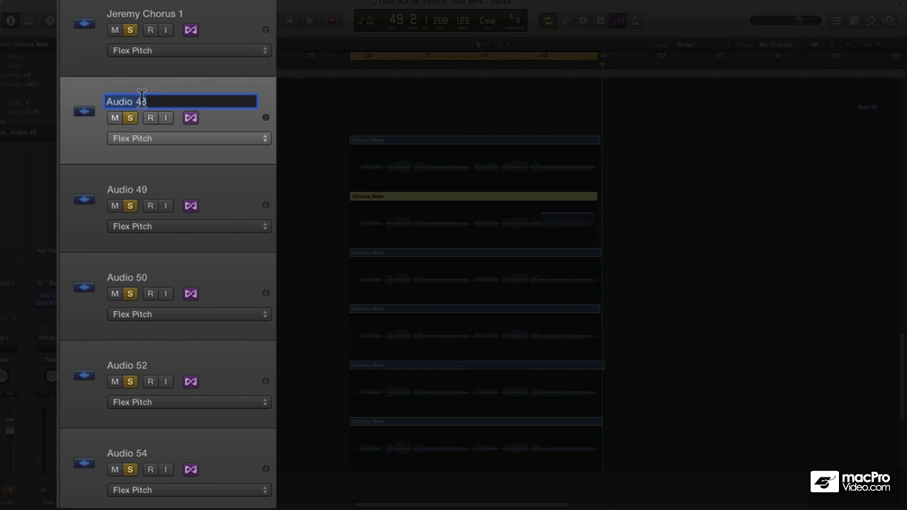
{"action": "key", "text": "super+v"}
{"action": "type", "text": "2"}
{"action": "key", "text": "Return"}
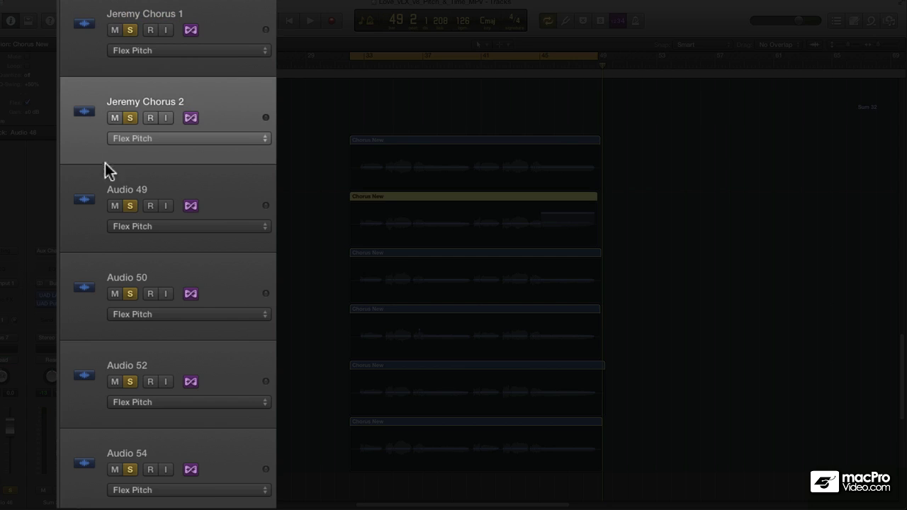
{"action": "left_click", "coordinate": [124, 190]}
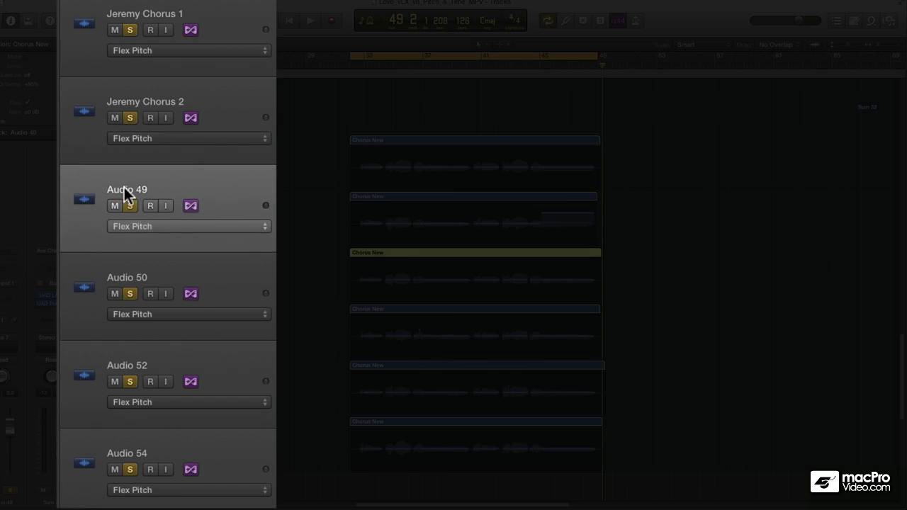
{"action": "double_click", "coordinate": [124, 190]}
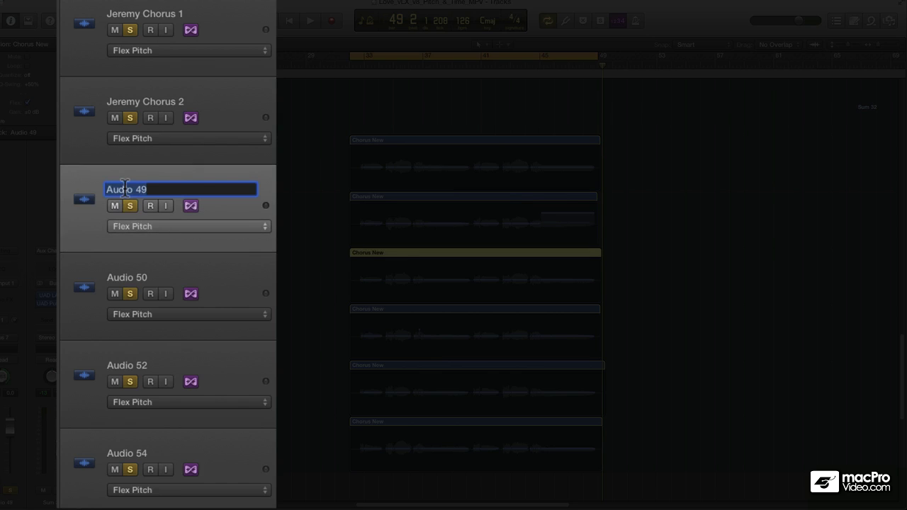
{"action": "key", "text": "super+v"}
{"action": "type", "text": "3"}
{"action": "key", "text": "Return"}
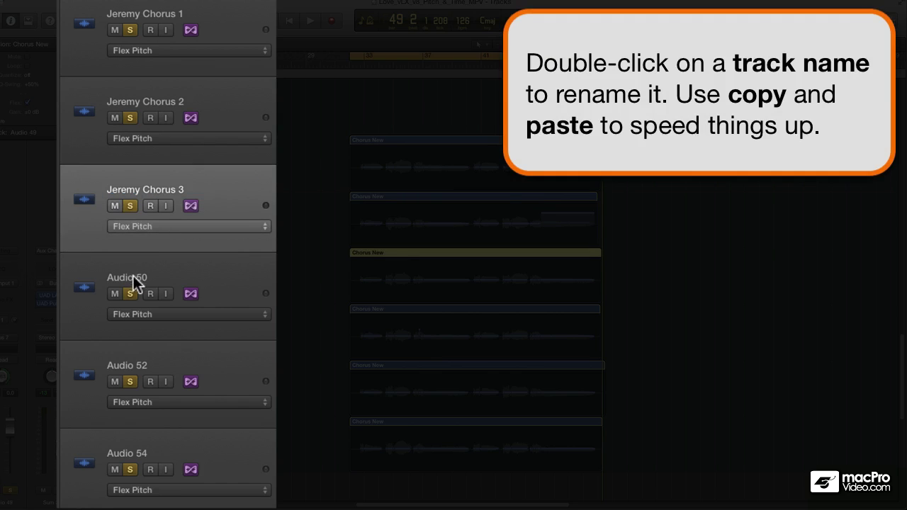
- Rename the Audio 50 track to the singer's name plus 'Chorus 4'
{"action": "double_click", "coordinate": [133, 277]}
{"action": "key", "text": "super+v"}
{"action": "key", "text": "space"}
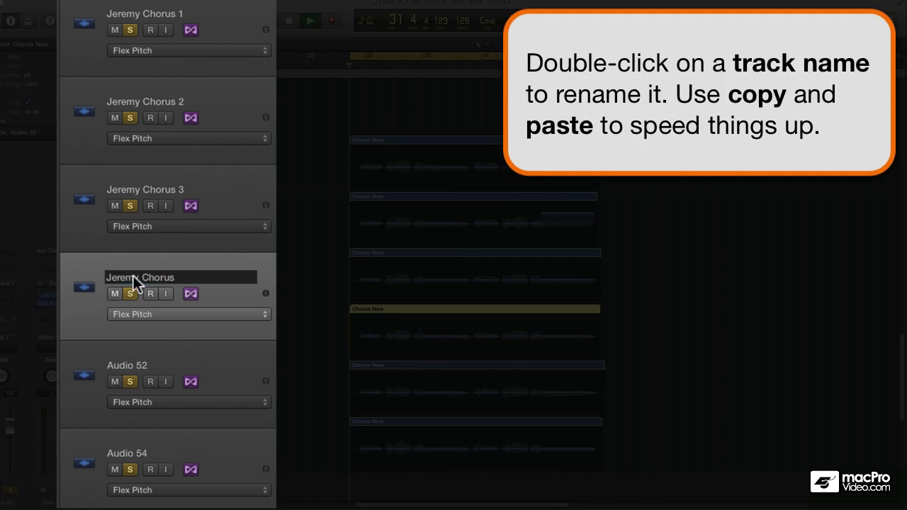
{"action": "left_click", "coordinate": [300, 372]}
{"action": "key", "text": "space"}
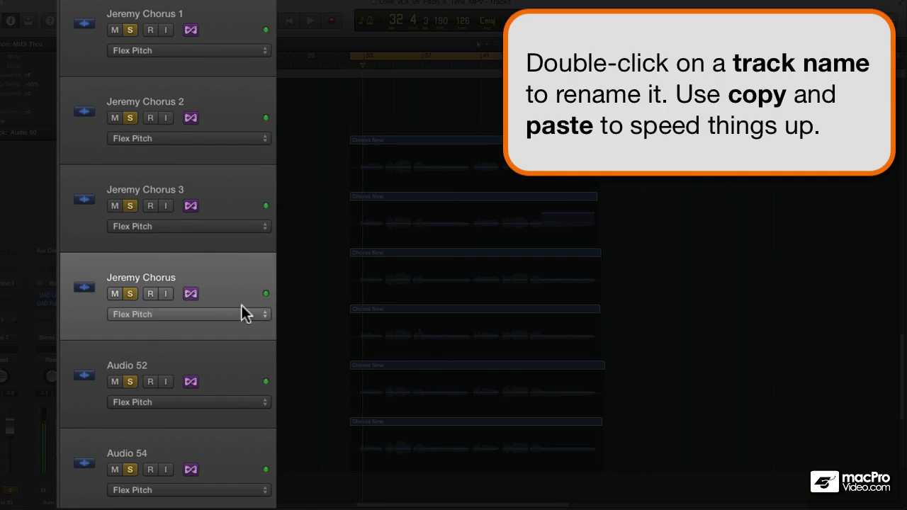
{"action": "double_click", "coordinate": [170, 276]}
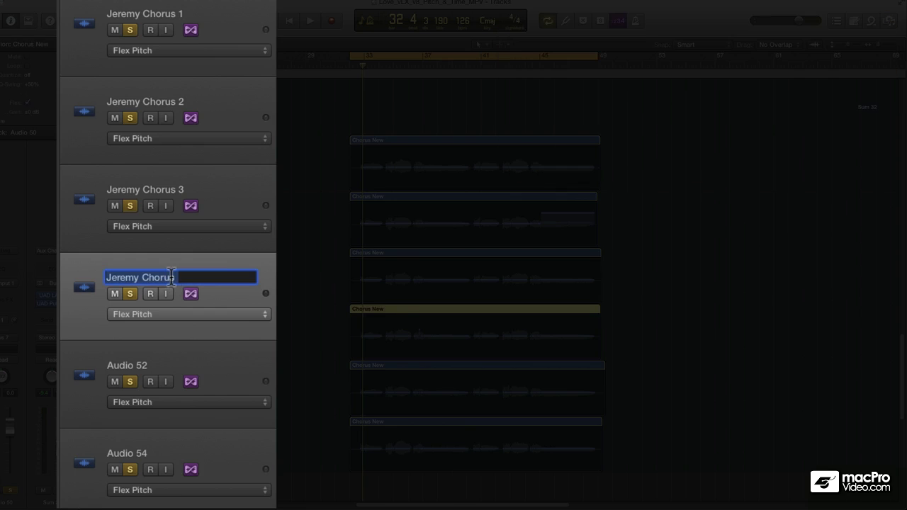
{"action": "key", "text": "Right"}
{"action": "type", "text": "4"}
{"action": "key", "text": "Return"}
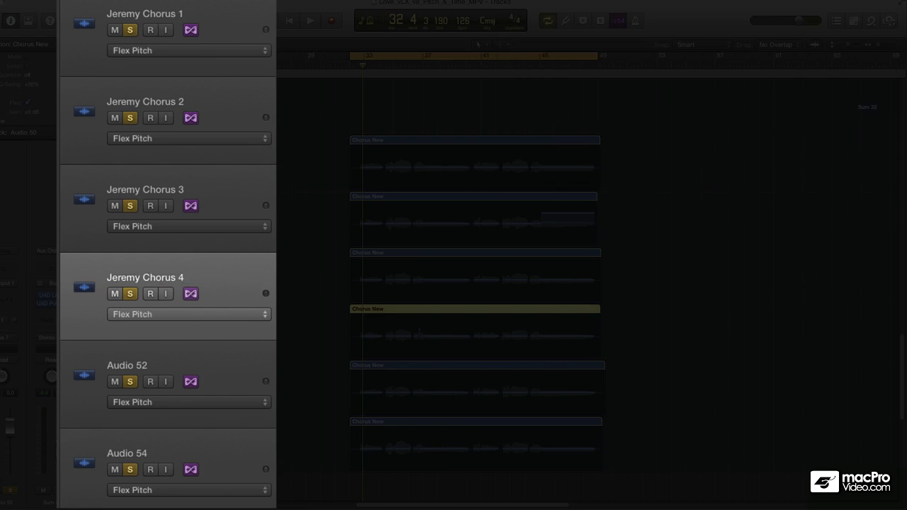
- Rename Audio 52 and Audio 54 to the singer's name with 'Chorus 5' and 'Chorus 6'
{"action": "double_click", "coordinate": [143, 365]}
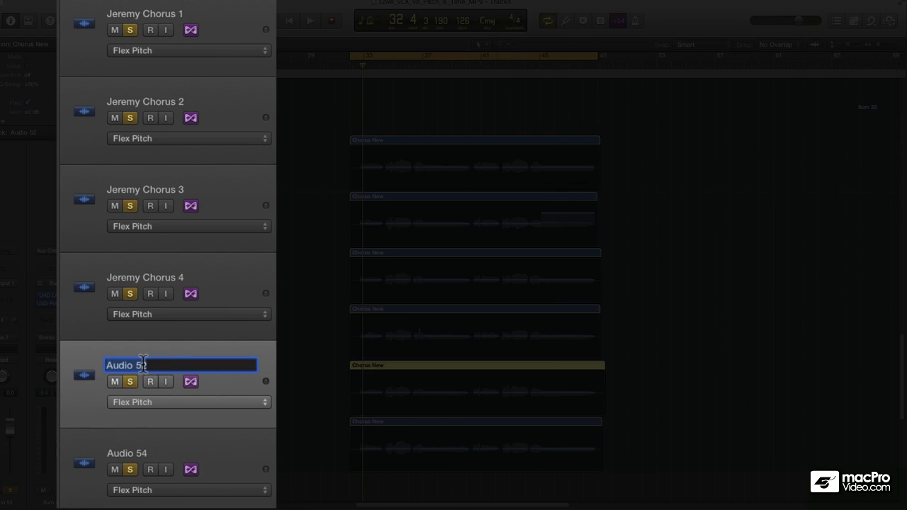
{"action": "type", "text": "Jeremy Chorus"}
{"action": "key", "text": "Right"}
{"action": "type", "text": "5"}
{"action": "key", "text": "Return"}
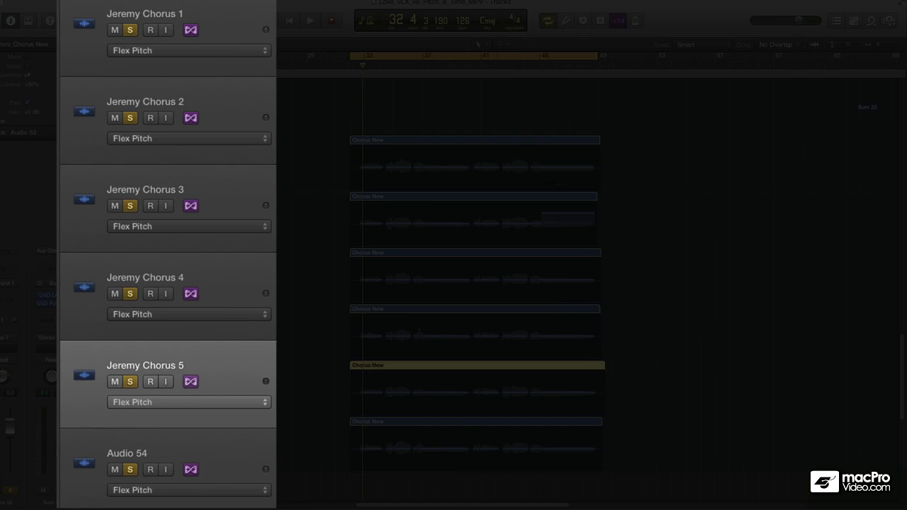
{"action": "double_click", "coordinate": [126, 454]}
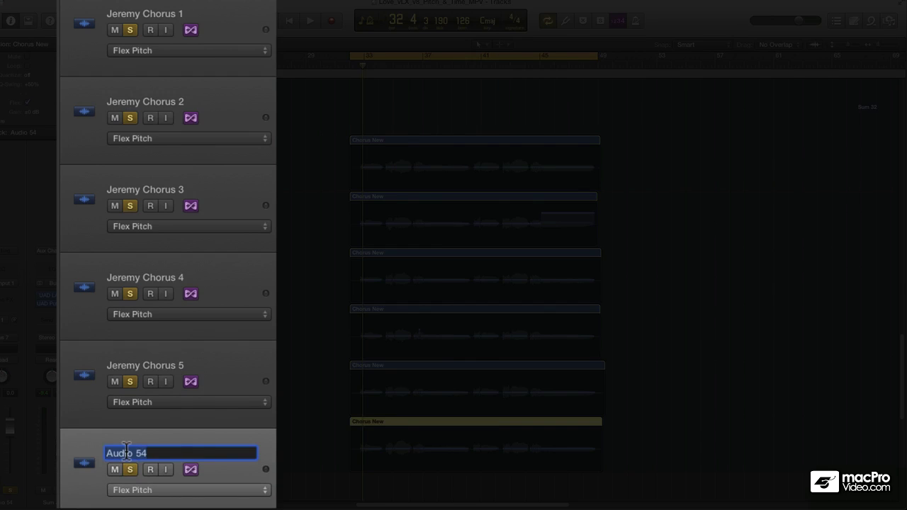
{"action": "type", "text": "Jeremy Chorus 6"}
{"action": "key", "text": "Return"}
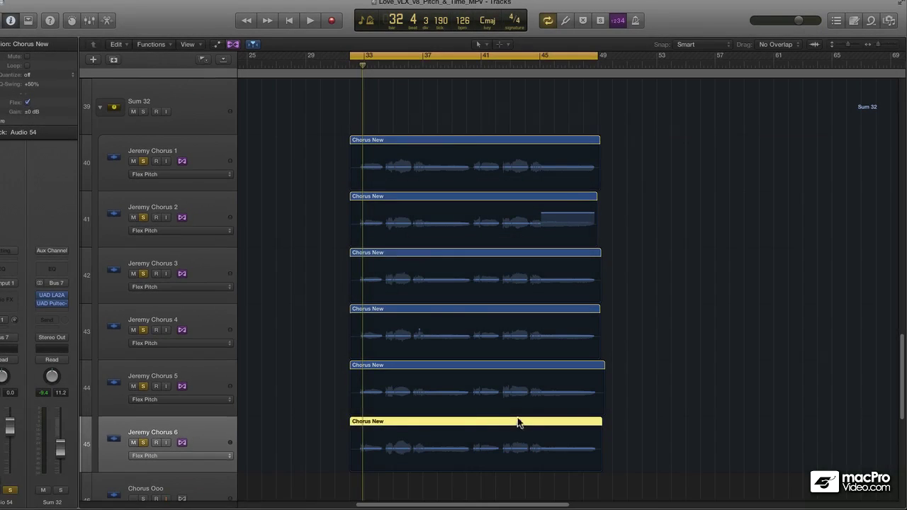
- Trim the six Chorus New region starts to about bar 32 3 1 1 and audition them
{"action": "left_click", "coordinate": [311, 413]}
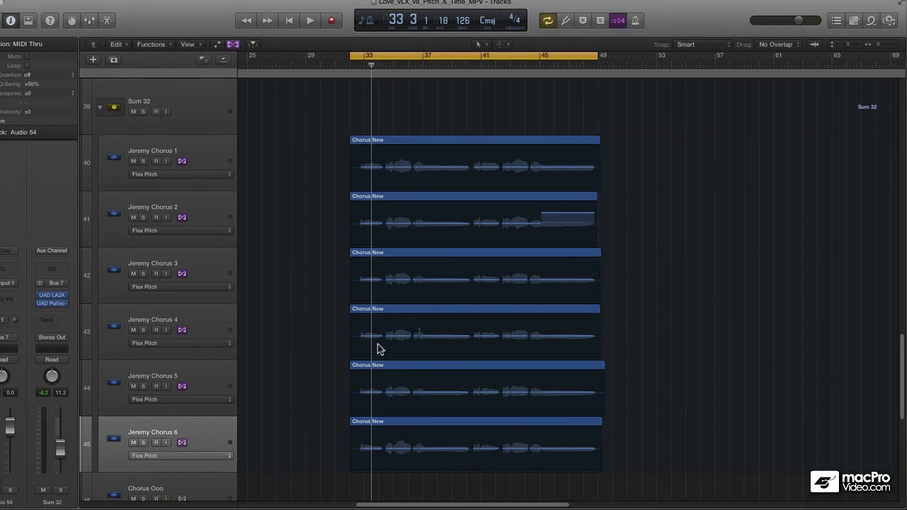
{"action": "left_click_drag", "start_coordinate": [303, 137], "coordinate": [367, 472]}
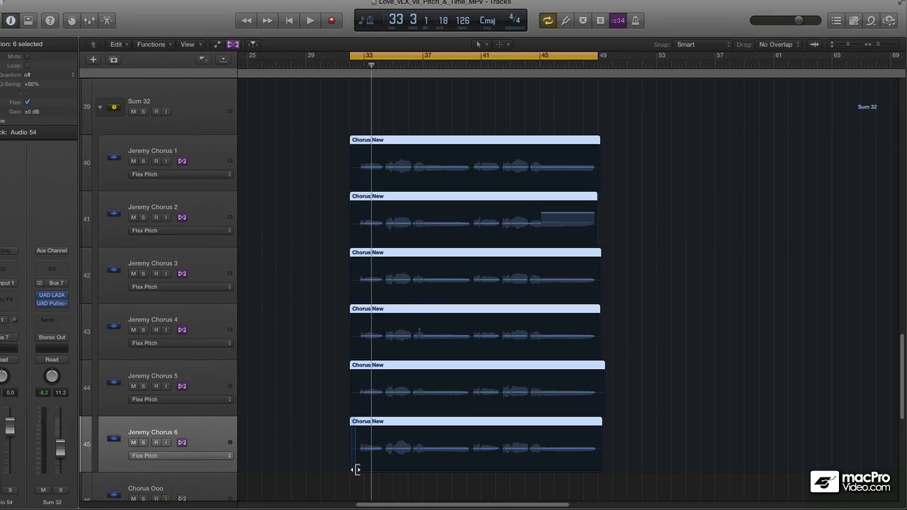
{"action": "left_click", "coordinate": [328, 470]}
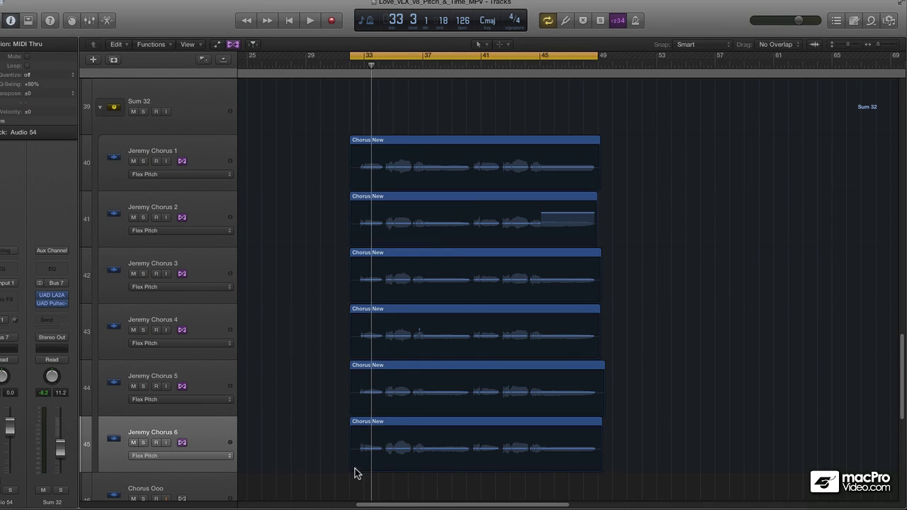
{"action": "left_click_drag", "start_coordinate": [351, 469], "coordinate": [358, 469]}
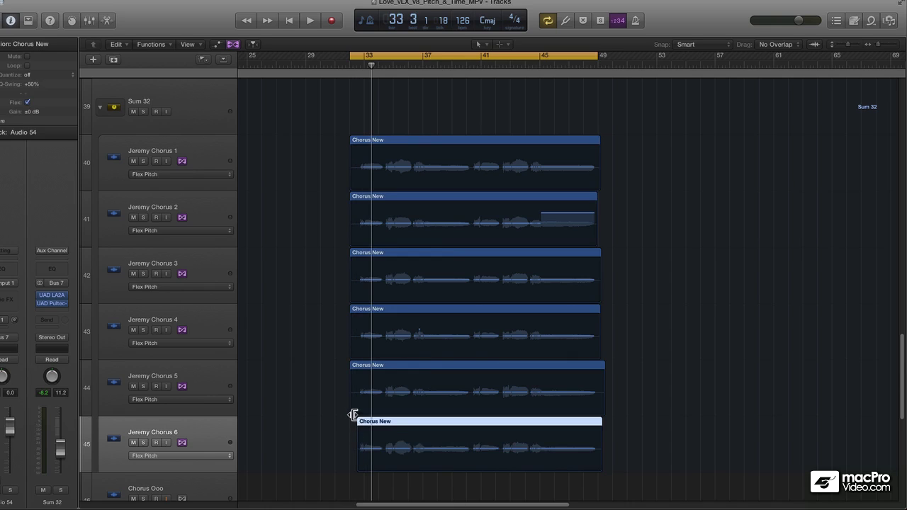
{"action": "left_click_drag", "start_coordinate": [353, 415], "coordinate": [358, 415]}
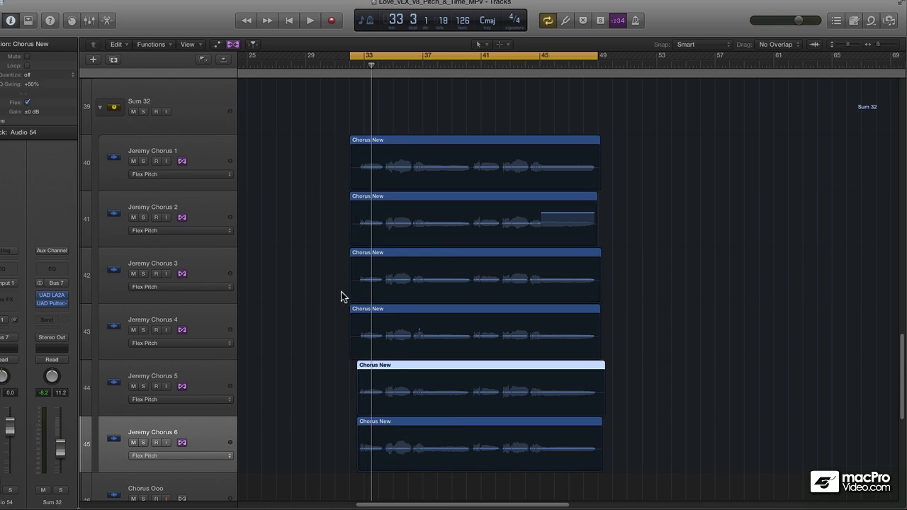
{"action": "left_click_drag", "start_coordinate": [330, 155], "coordinate": [359, 356]}
{"action": "left_click", "coordinate": [347, 67]}
{"action": "key", "text": "space"}
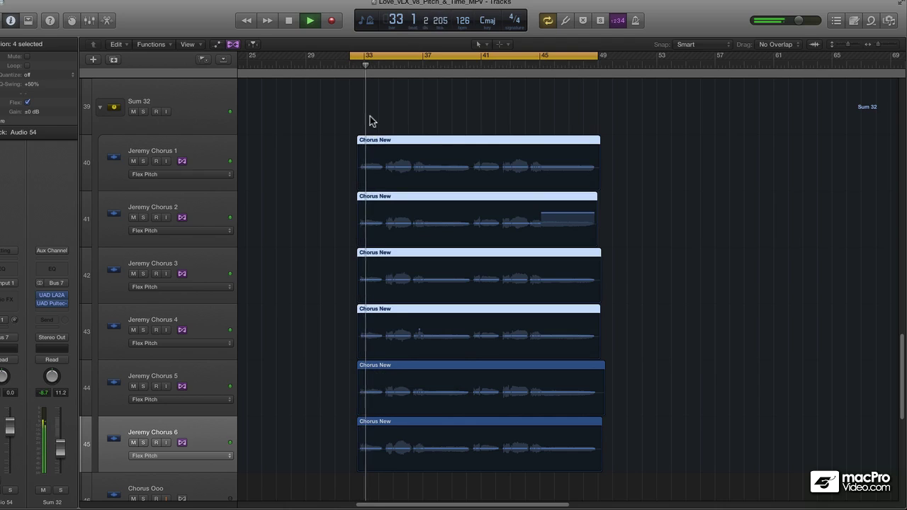
{"action": "key", "text": "space"}
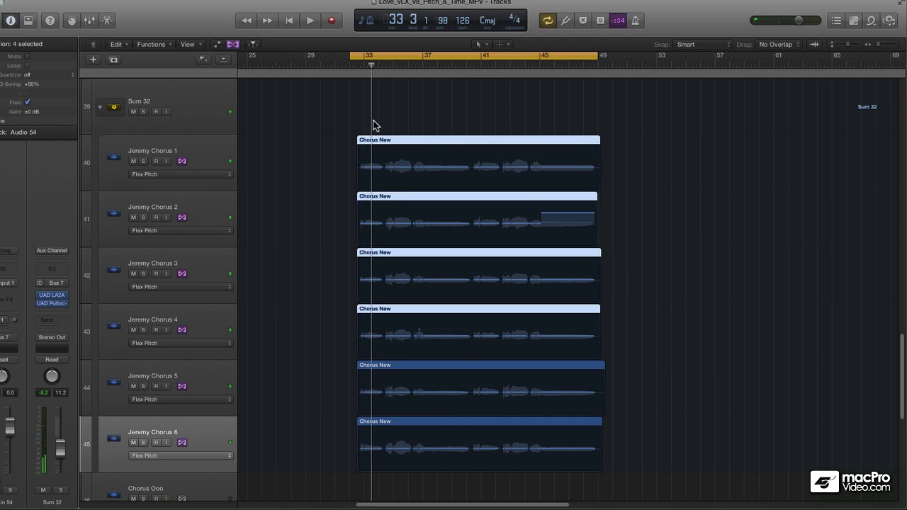
- Create the Flex Pitch track Audio 47 and copy the Chorus New region onto it
{"action": "left_click", "coordinate": [312, 305]}
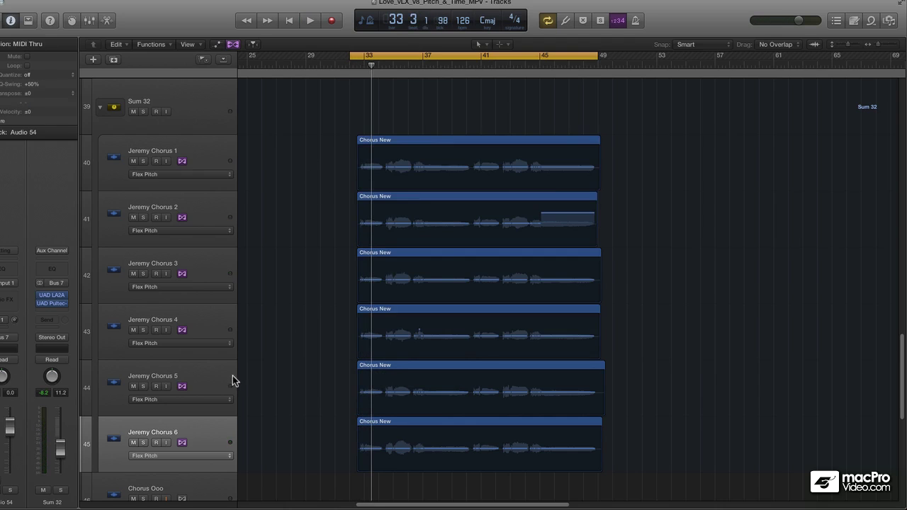
{"action": "scroll", "coordinate": [232, 376], "scroll_direction": "down", "scroll_amount": 5}
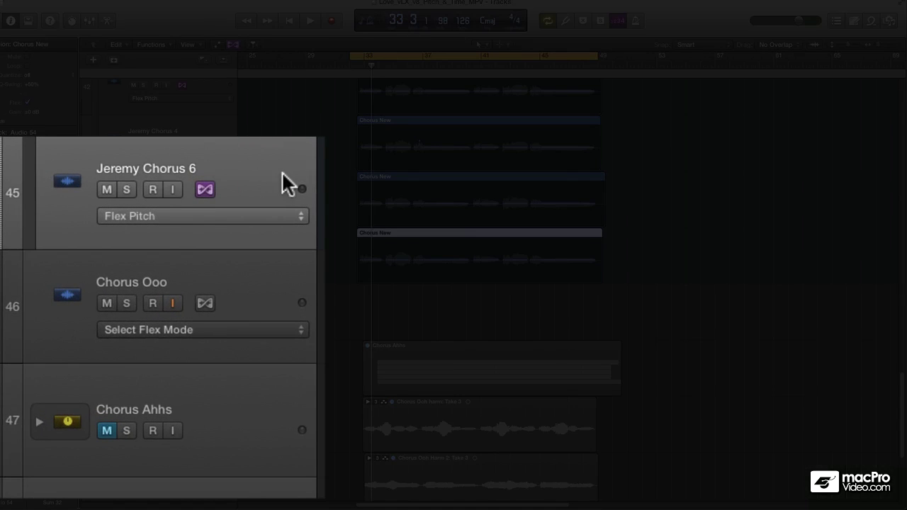
{"action": "key", "text": "super+d"}
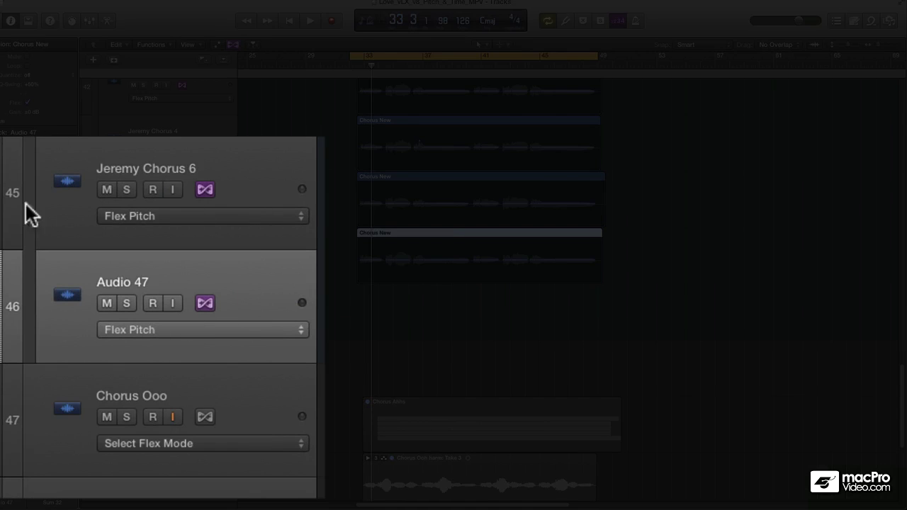
{"action": "scroll", "coordinate": [147, 167], "scroll_direction": "up", "scroll_amount": 5}
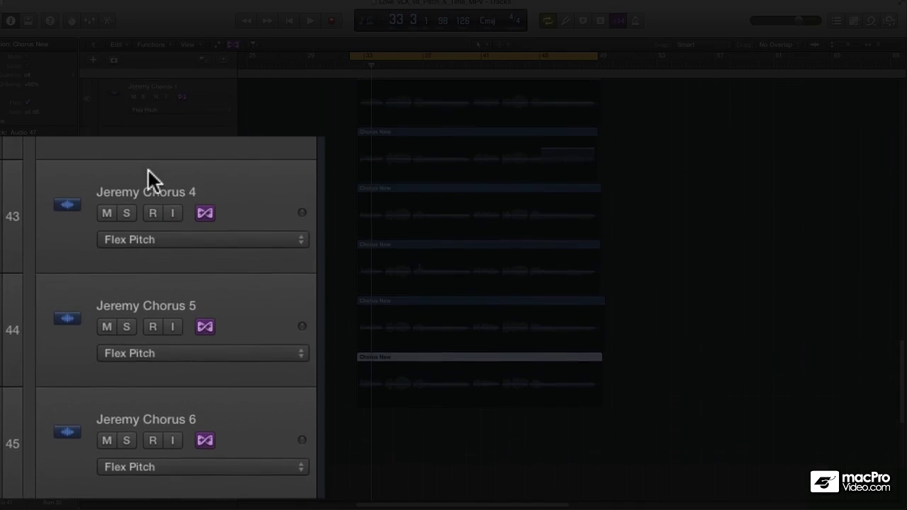
{"action": "scroll", "coordinate": [148, 168], "scroll_direction": "down", "scroll_amount": 3}
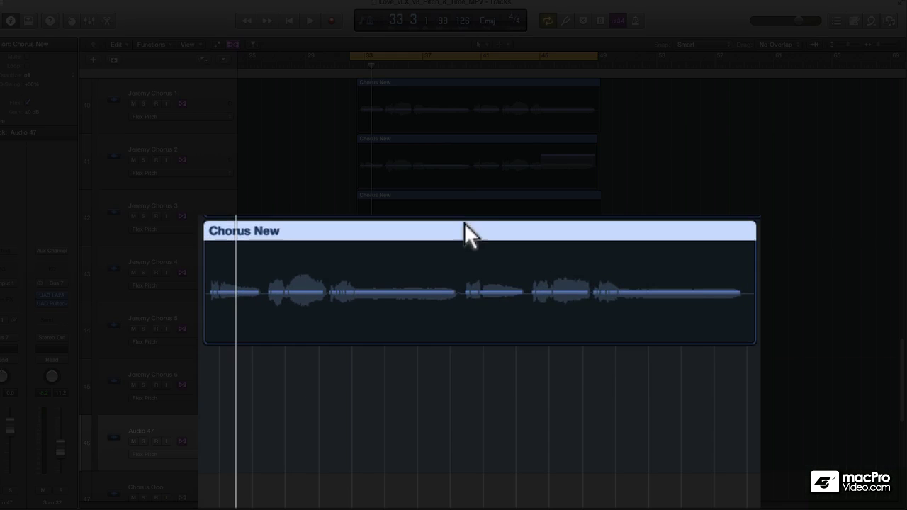
{"action": "left_click_drag", "start_coordinate": [464, 223], "coordinate": [464, 369]}
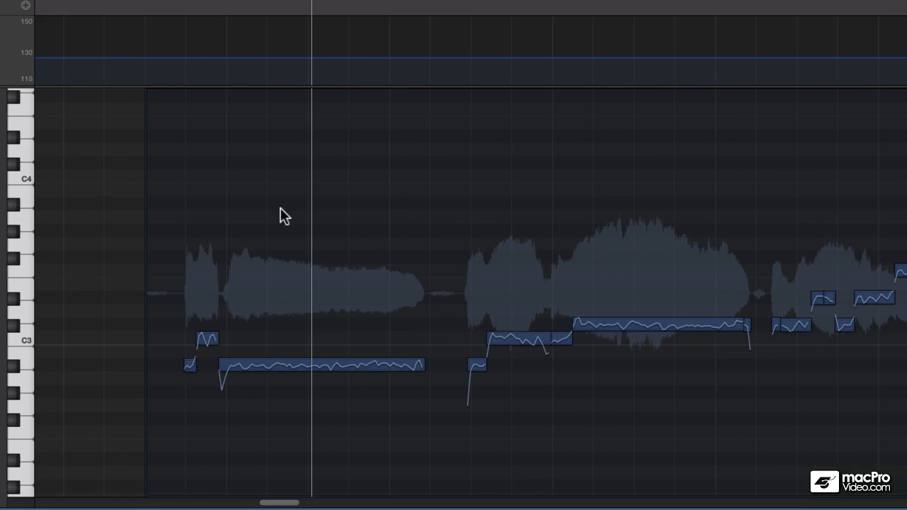
- Select all notes in Chorus New.1 and raise them, dragging the long A#2 note to C#3
{"action": "scroll", "coordinate": [281, 212], "scroll_direction": "down", "scroll_amount": 5}
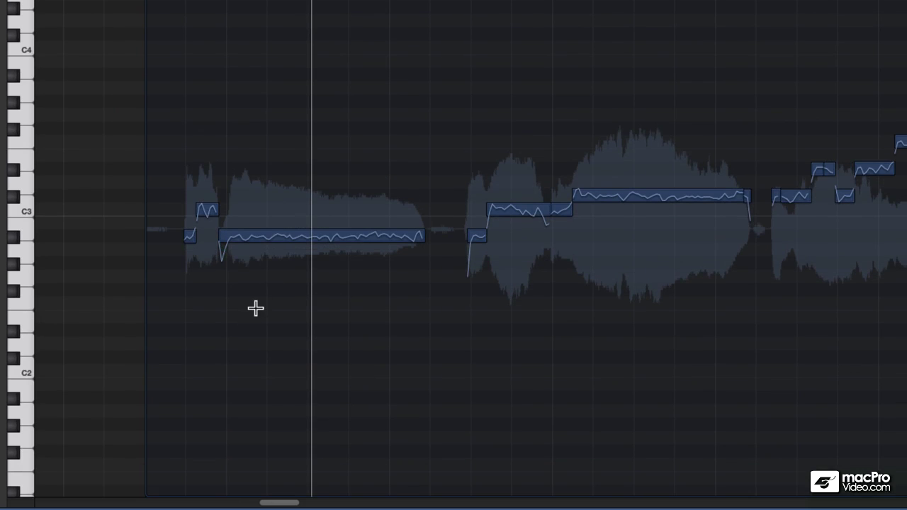
{"action": "key", "text": "super+a"}
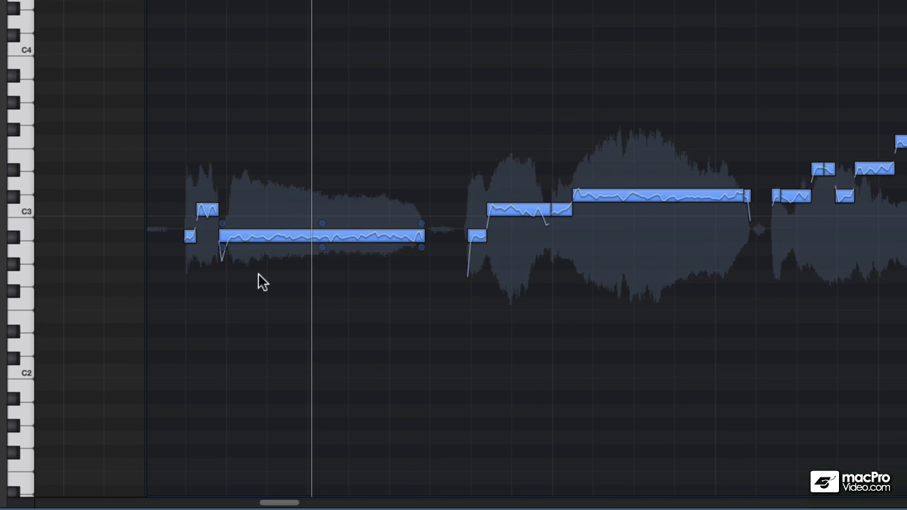
{"action": "left_click", "coordinate": [272, 236]}
{"action": "left_click_drag", "start_coordinate": [271, 236], "coordinate": [274, 192]}
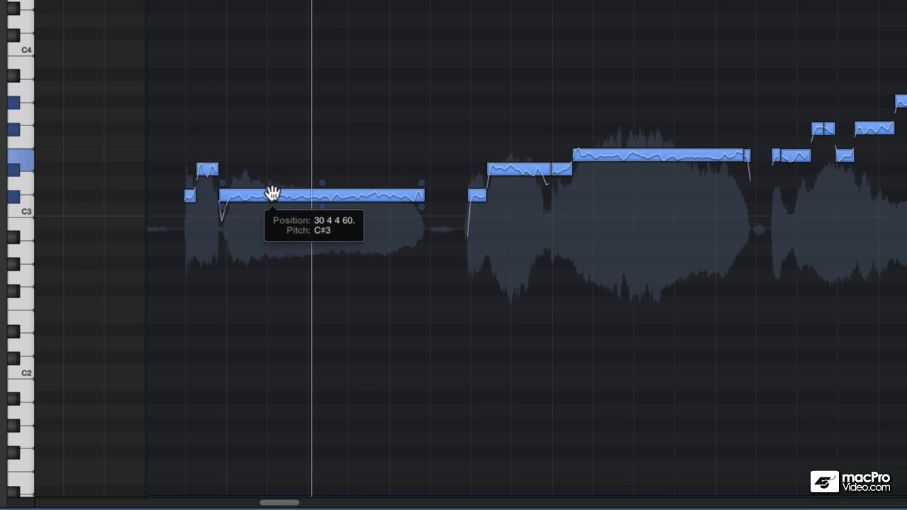
{"action": "key", "text": "space"}
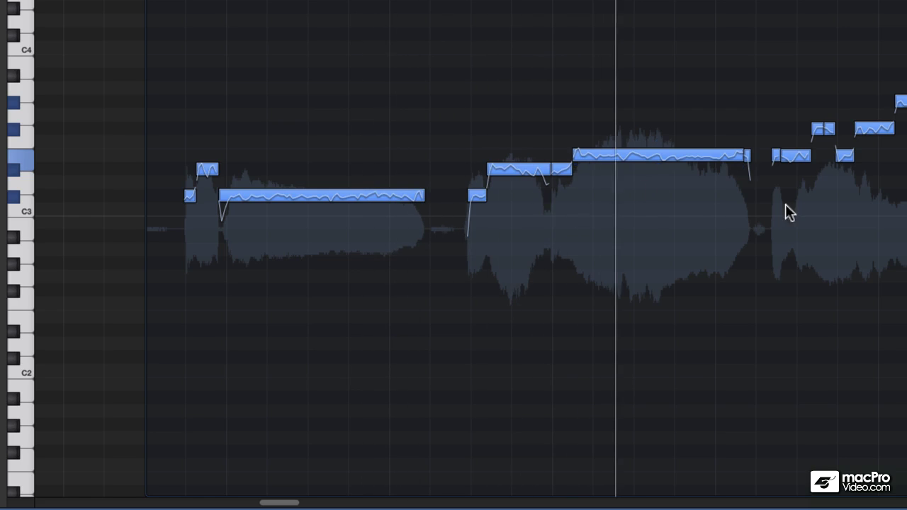
- Raise the long held note to F3 and the following short notes one semitone, then audition
{"action": "left_click", "coordinate": [598, 206]}
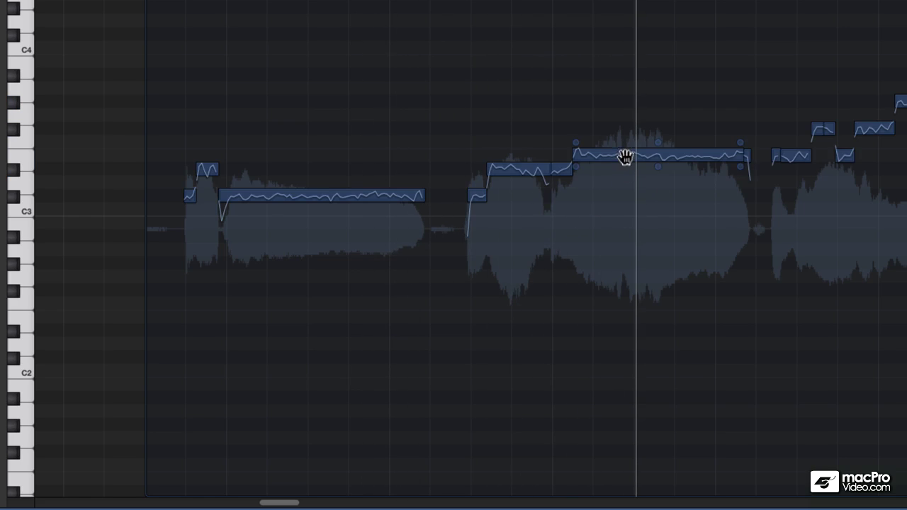
{"action": "mouse_move", "coordinate": [625, 156]}
{"action": "left_mouse_down"}
{"action": "mouse_move", "coordinate": [624, 143]}
{"action": "mouse_move", "coordinate": [618, 150]}
{"action": "left_mouse_up"}
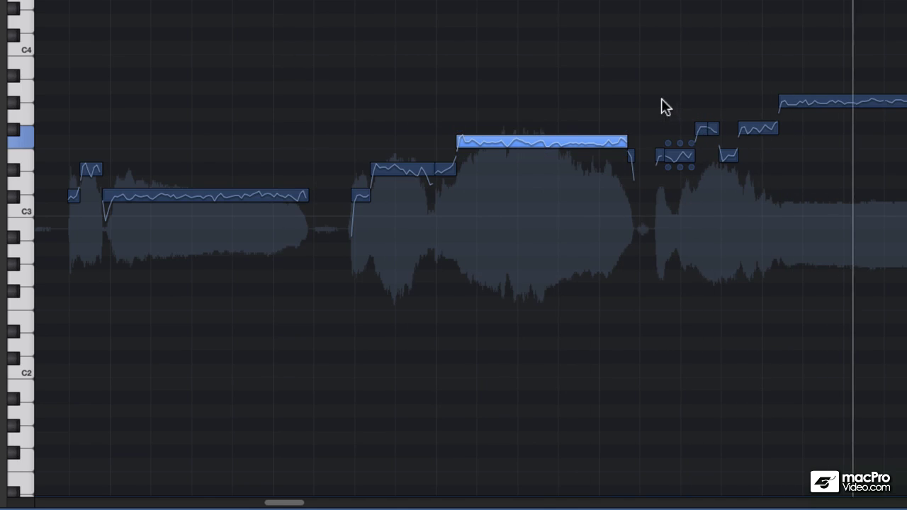
{"action": "left_click_drag", "start_coordinate": [642, 92], "coordinate": [758, 210]}
{"action": "left_click_drag", "start_coordinate": [755, 130], "coordinate": [754, 116]}
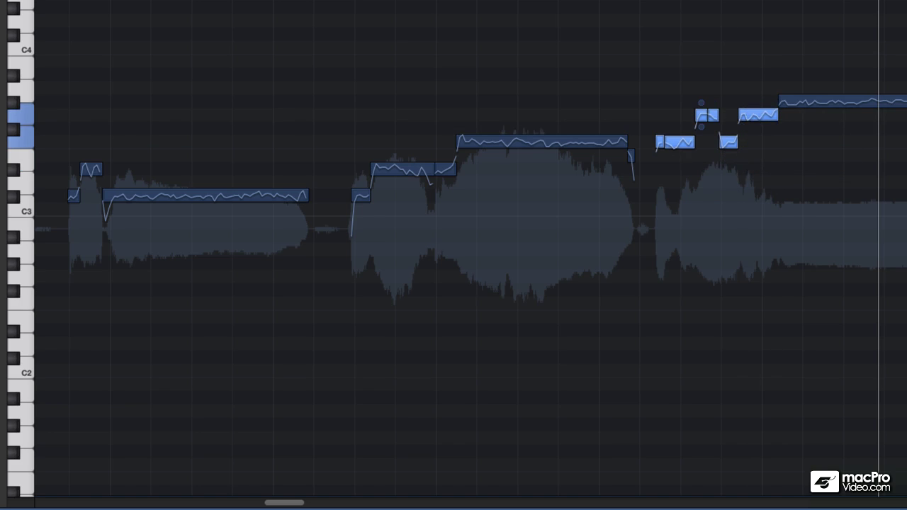
{"action": "key", "text": "space"}
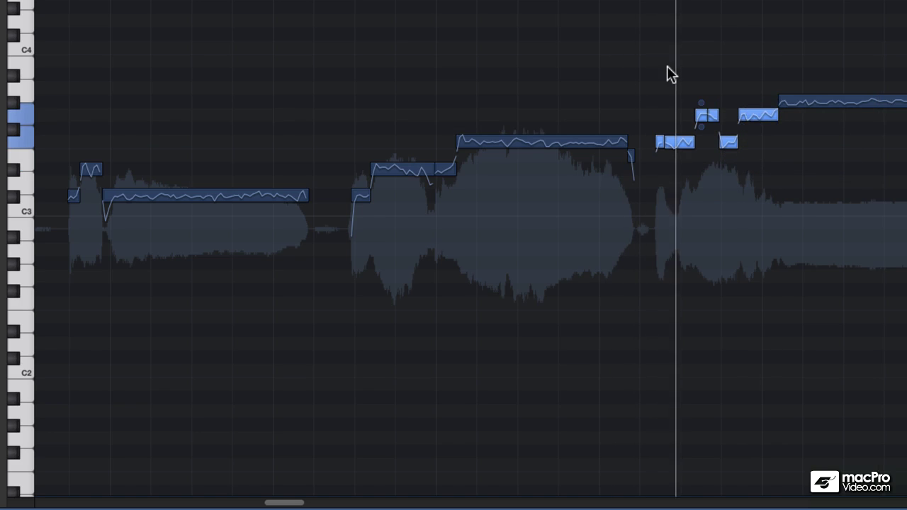
{"action": "mouse_move", "coordinate": [678, 83]}
{"action": "left_mouse_down"}
{"action": "mouse_move", "coordinate": [763, 119]}
{"action": "mouse_move", "coordinate": [767, 137]}
{"action": "mouse_move", "coordinate": [768, 129]}
{"action": "left_mouse_up"}
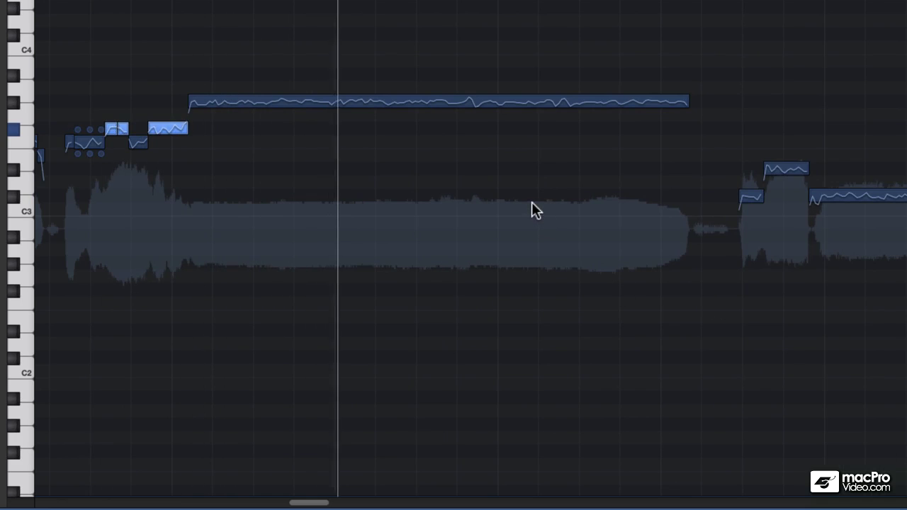
{"action": "key", "text": "space"}
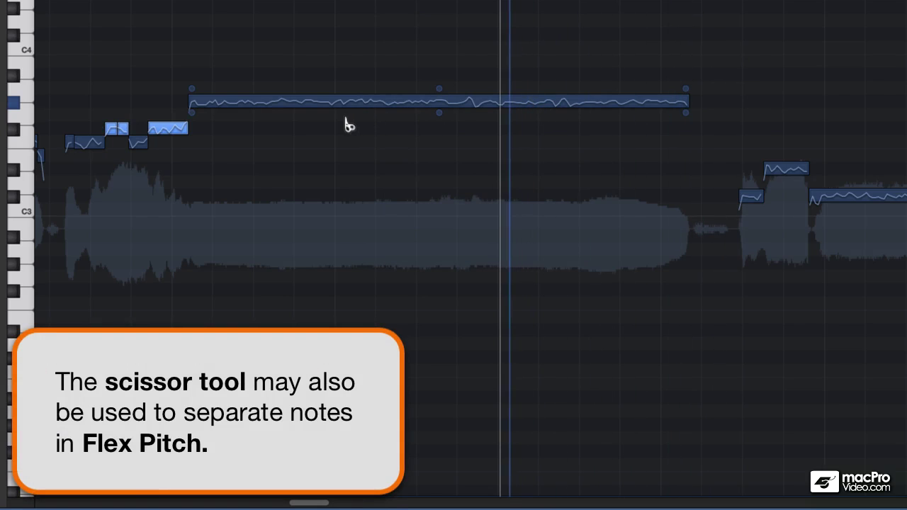
- Split the long held note at the playhead and lower its second half to G3
{"action": "left_click", "coordinate": [338, 126]}
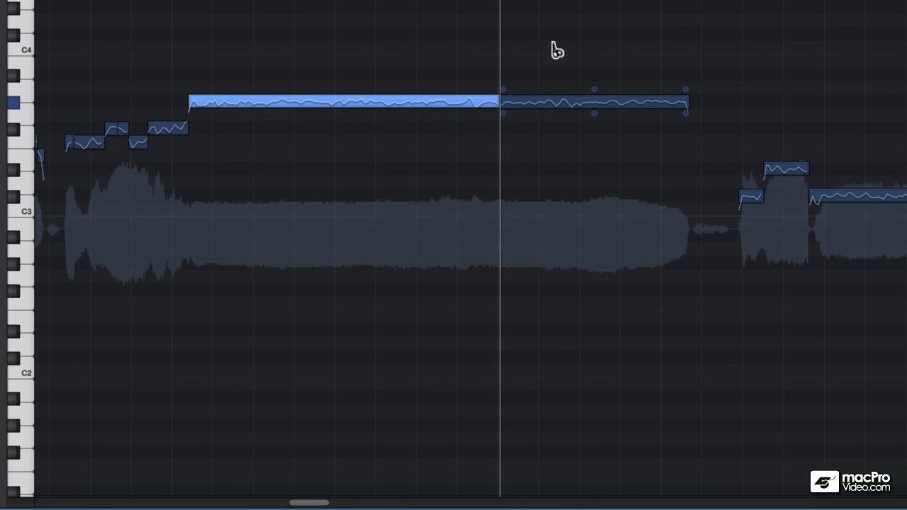
{"action": "key", "text": "t"}
{"action": "key", "text": "t"}
{"action": "left_click_drag", "start_coordinate": [573, 106], "coordinate": [573, 118]}
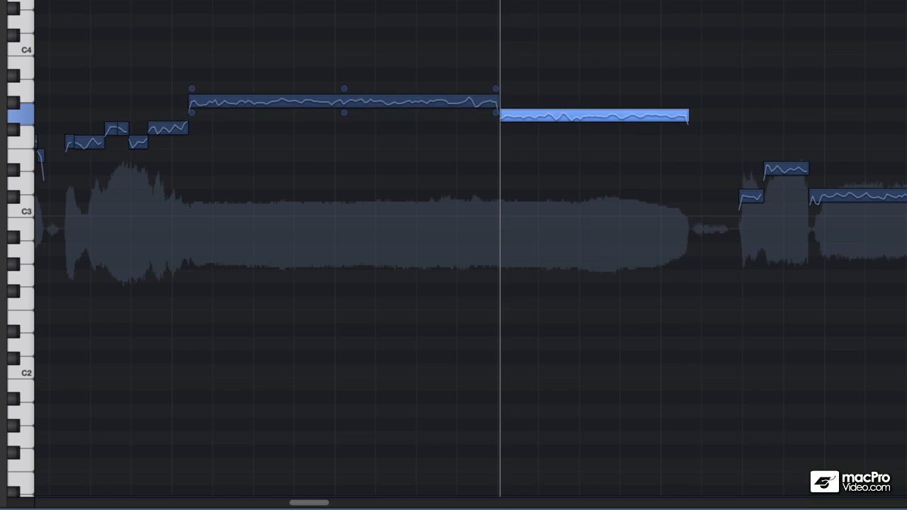
{"action": "key", "text": "space"}
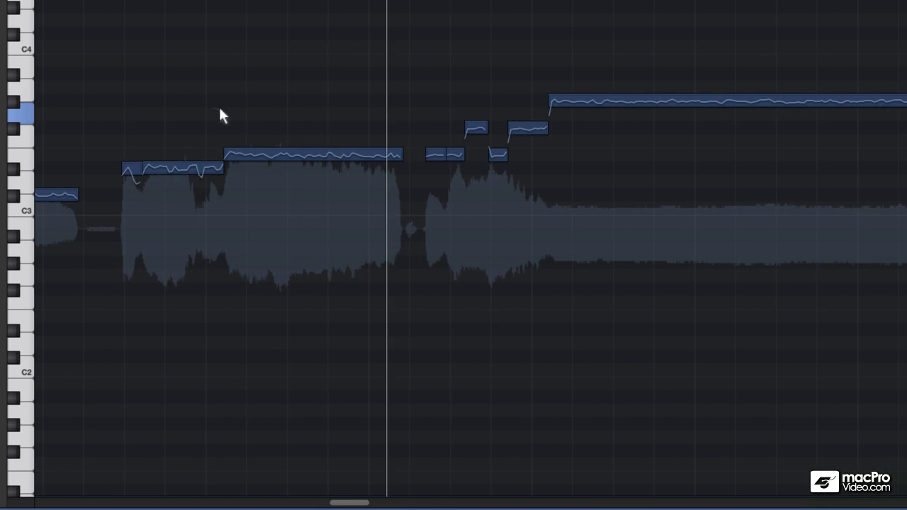
- Select the run of short notes plus two more and raise them one semitone to G3
{"action": "left_click_drag", "start_coordinate": [214, 110], "coordinate": [459, 164]}
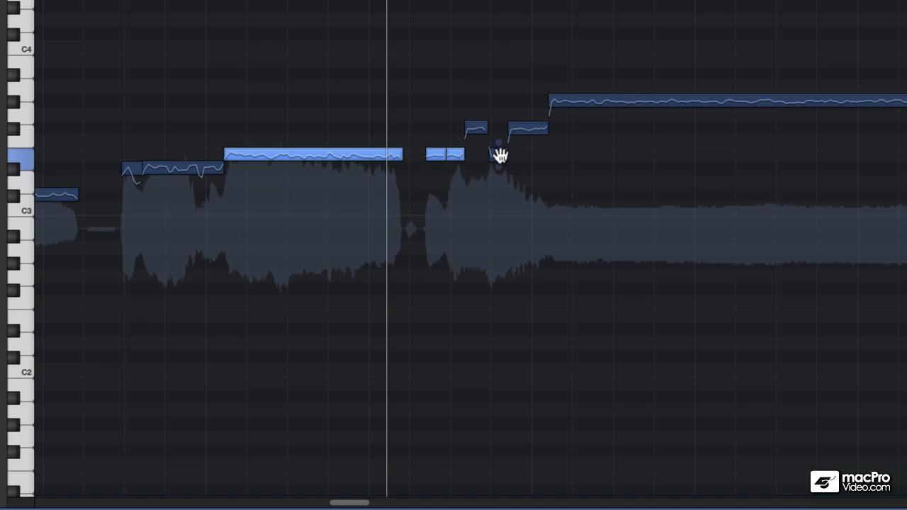
{"action": "left_click", "coordinate": [499, 153], "text": "shift"}
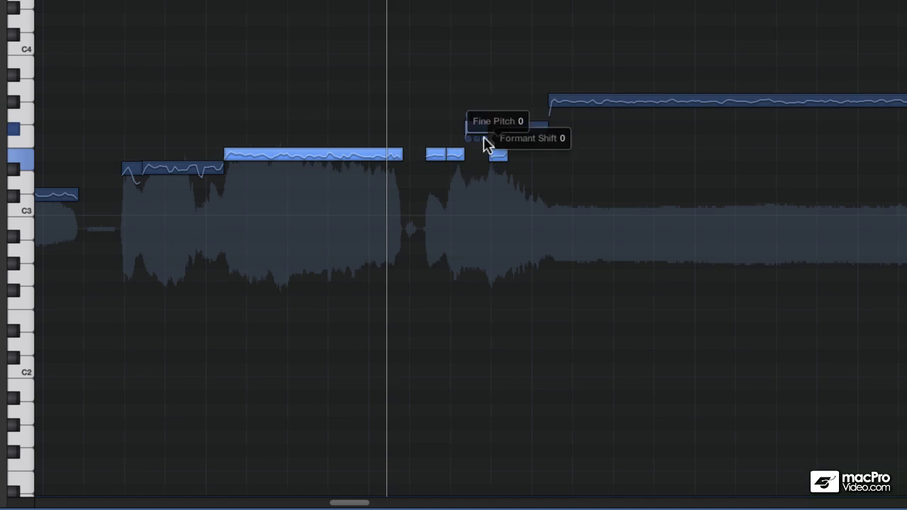
{"action": "left_click", "coordinate": [535, 128], "text": "shift"}
{"action": "left_click_drag", "start_coordinate": [535, 127], "coordinate": [536, 118]}
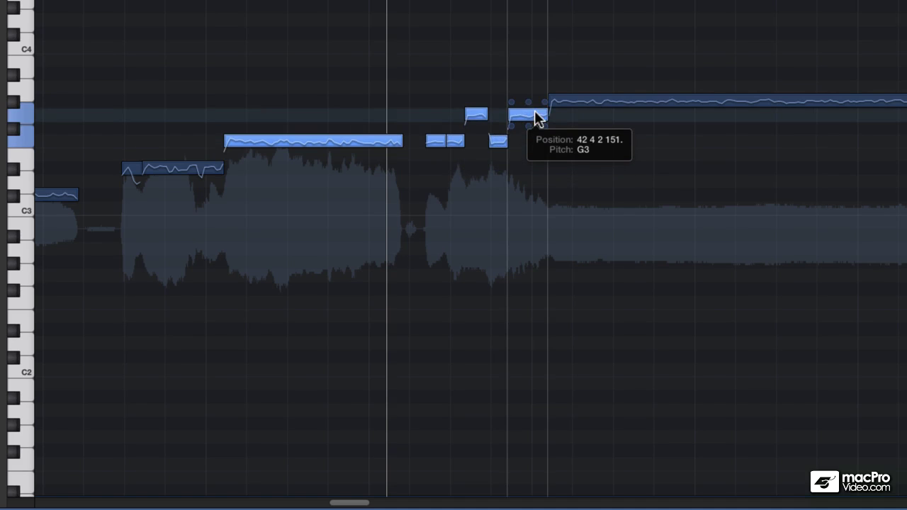
- Lower the next pair of short notes one semitone and play the revised run
{"action": "left_click_drag", "start_coordinate": [440, 93], "coordinate": [523, 124]}
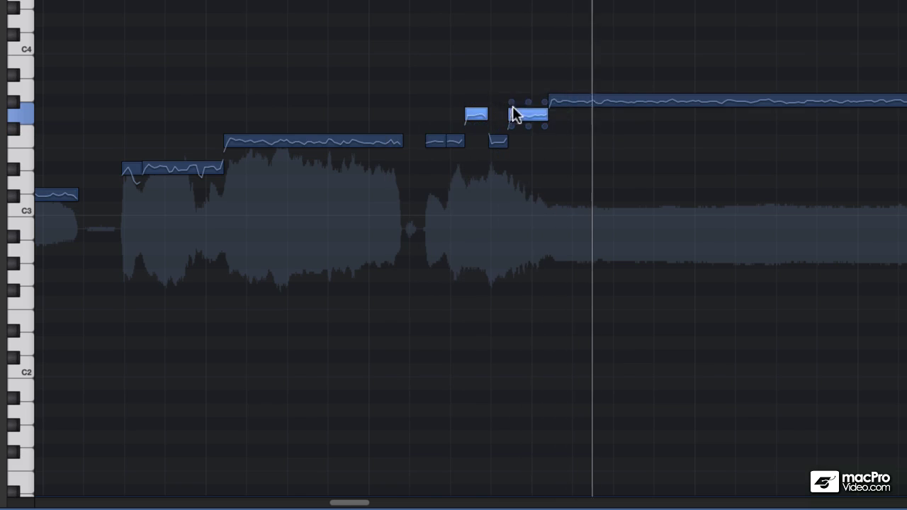
{"action": "left_click_drag", "start_coordinate": [536, 112], "coordinate": [536, 127]}
{"action": "key", "text": "space"}
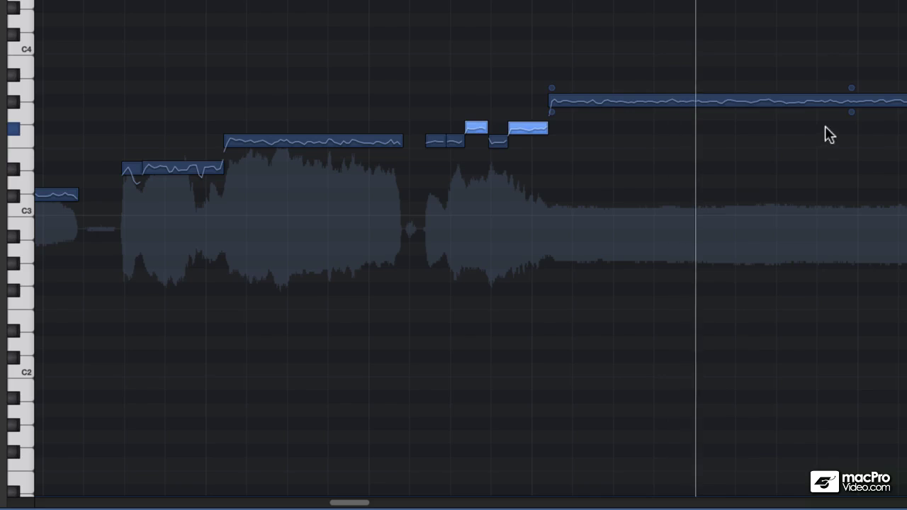
{"action": "key", "text": "space"}
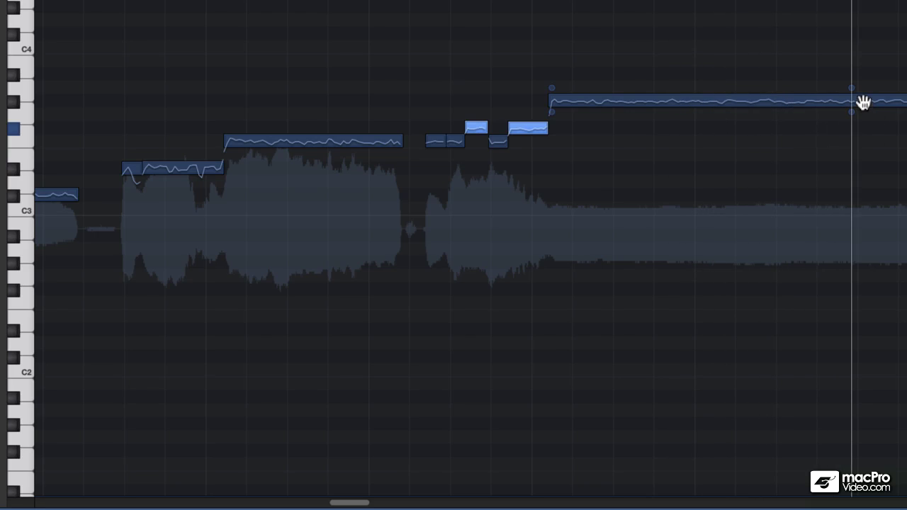
{"action": "key", "text": "t"}
{"action": "left_click", "coordinate": [770, 185]}
{"action": "left_click", "coordinate": [862, 110]}
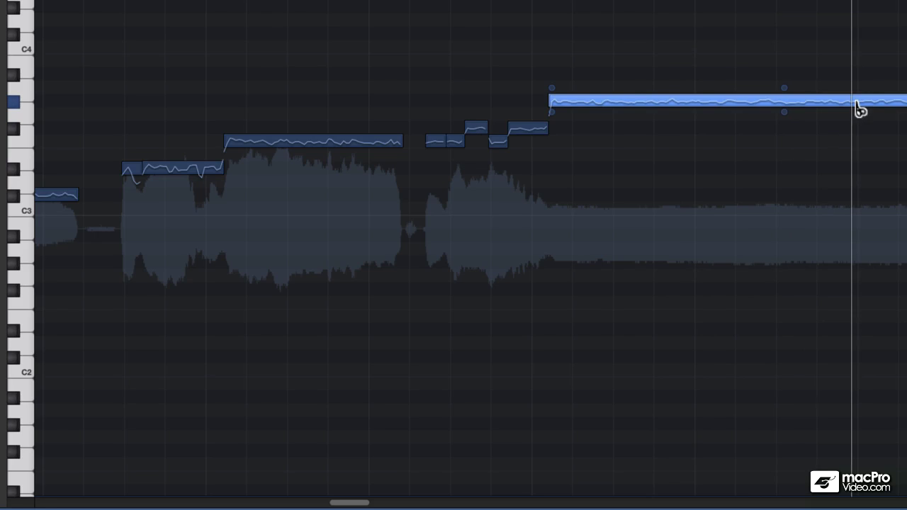
{"action": "left_click", "coordinate": [875, 140]}
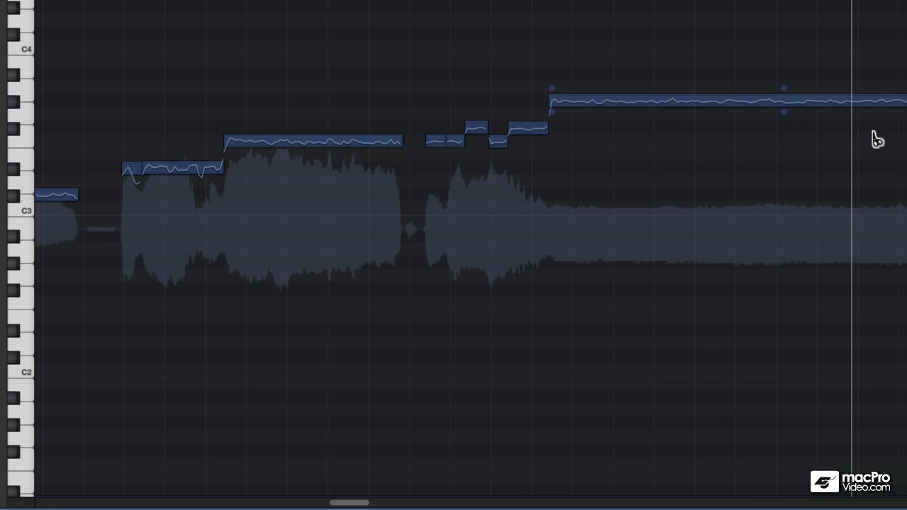
{"action": "left_click", "coordinate": [693, 110]}
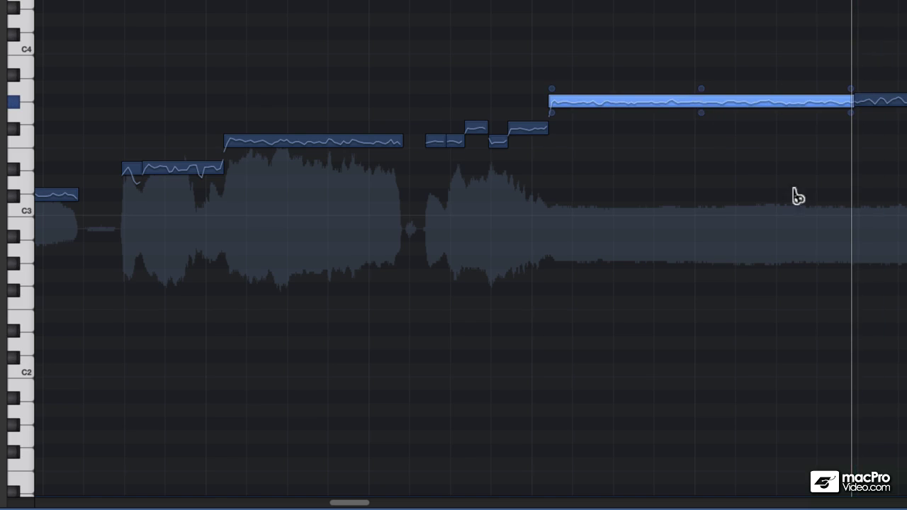
{"action": "key", "text": "t"}
{"action": "left_click", "coordinate": [858, 151]}
{"action": "mouse_move", "coordinate": [885, 100]}
{"action": "left_mouse_down"}
{"action": "mouse_move", "coordinate": [882, 125]}
{"action": "mouse_move", "coordinate": [885, 116]}
{"action": "left_mouse_up"}
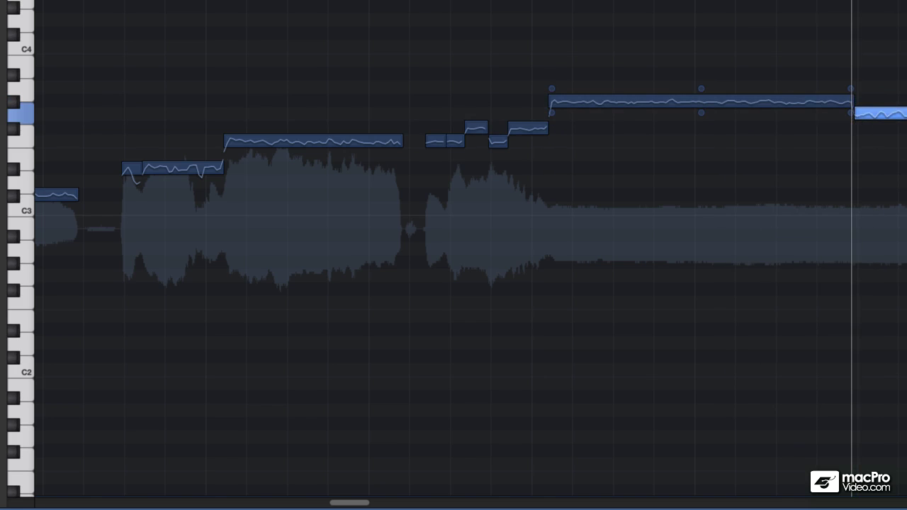
{"action": "key", "text": "space"}
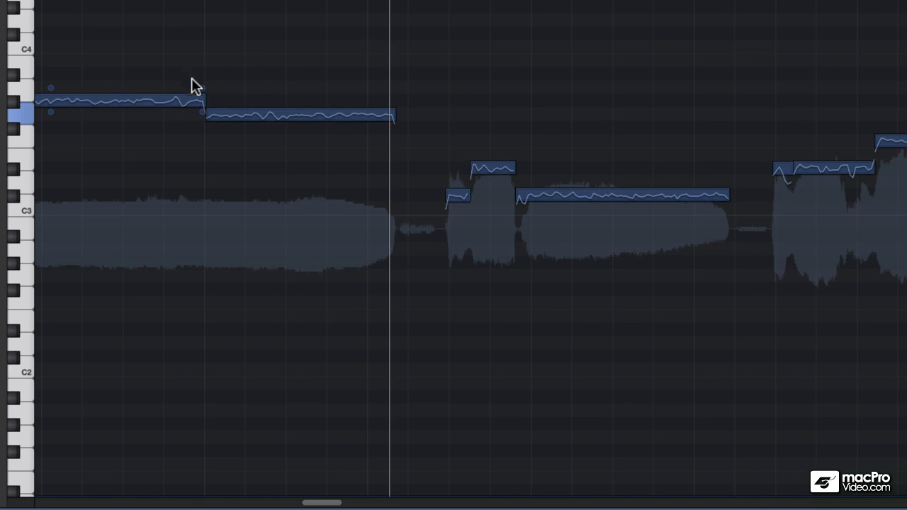
- Drag the held note's Pitch Drift handle down so its end bends lower
{"action": "left_click_drag", "start_coordinate": [201, 89], "coordinate": [201, 105]}
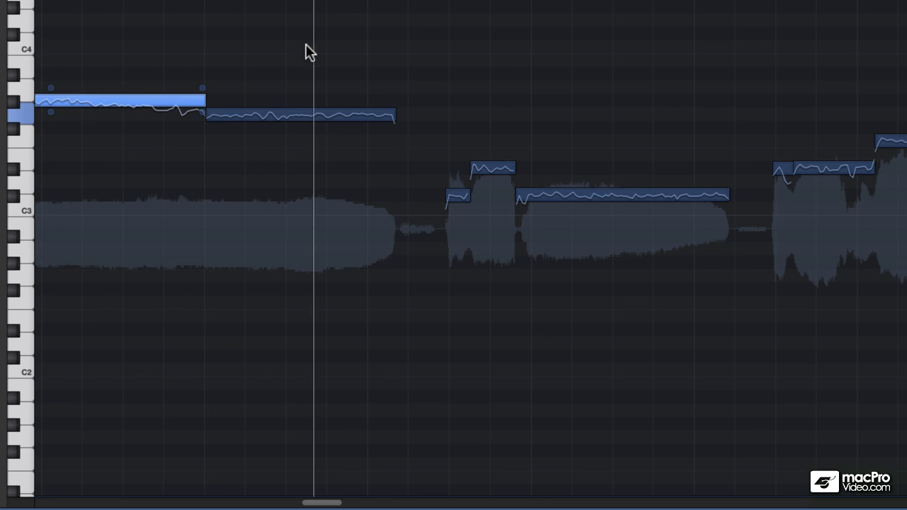
{"action": "key", "text": "space"}
{"action": "left_click_drag", "start_coordinate": [329, 505], "coordinate": [322, 505]}
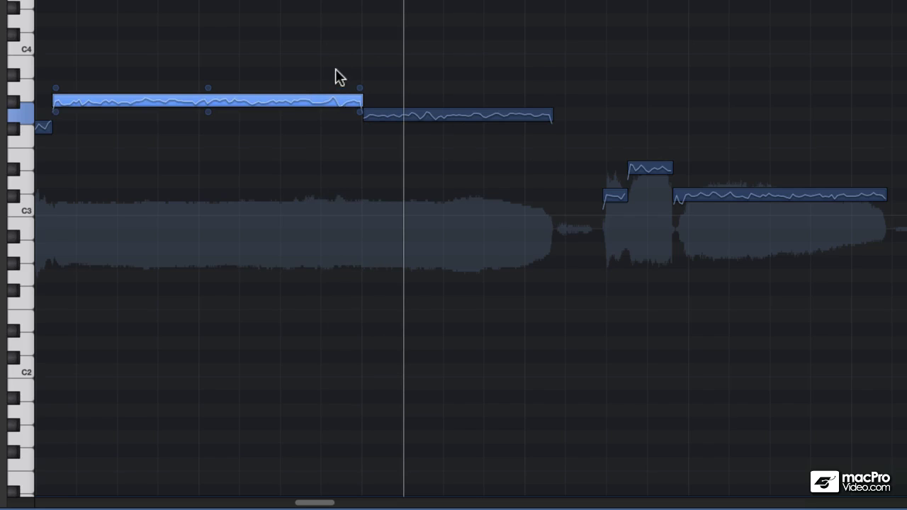
- Split the held note near its end with the Scissors Tool and select the short tail
{"action": "right_click", "coordinate": [342, 73]}
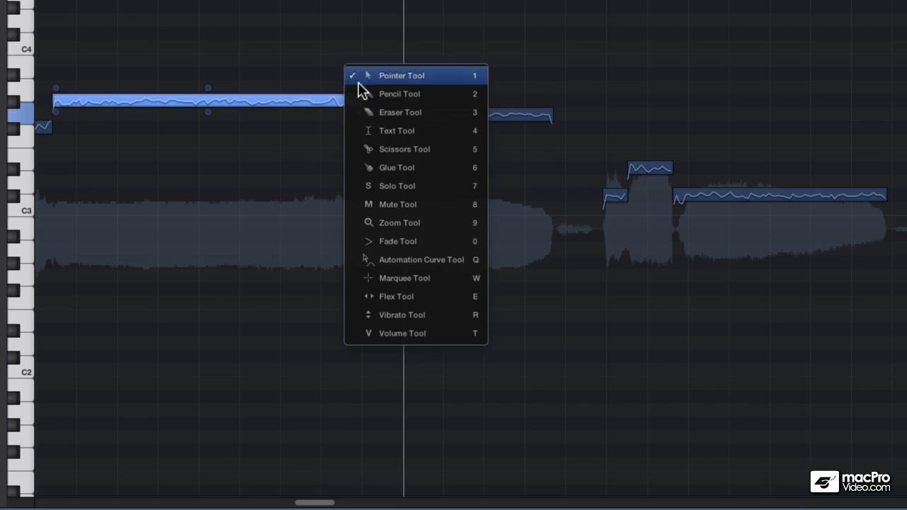
{"action": "left_click", "coordinate": [385, 146]}
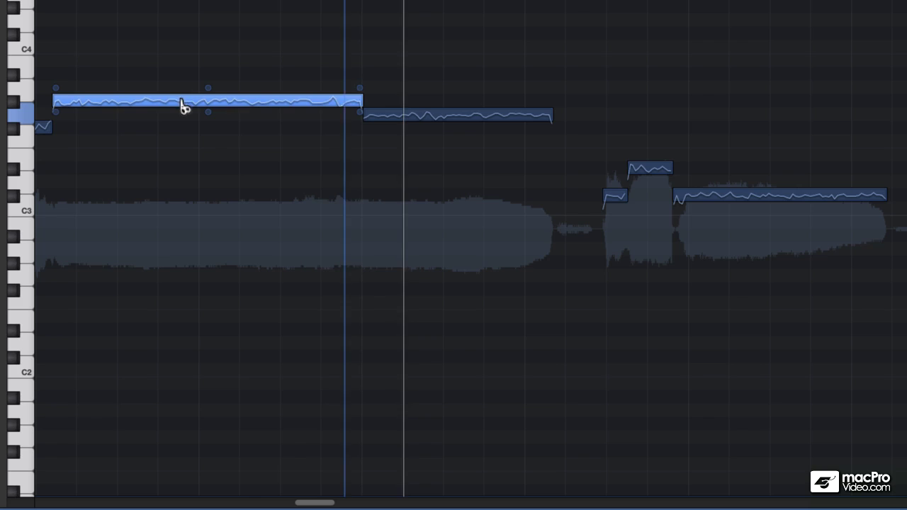
{"action": "left_click", "coordinate": [157, 105]}
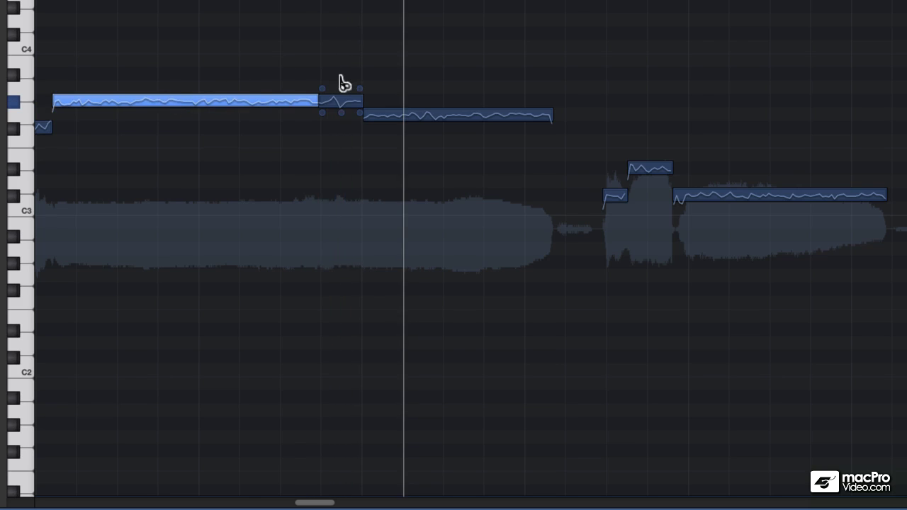
{"action": "right_click", "coordinate": [343, 78]}
{"action": "left_click", "coordinate": [352, 83]}
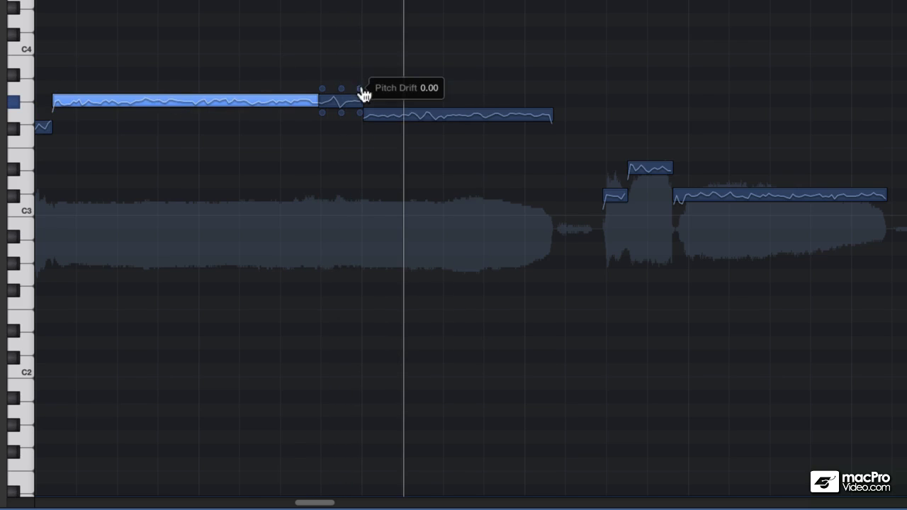
{"action": "left_click", "coordinate": [340, 101]}
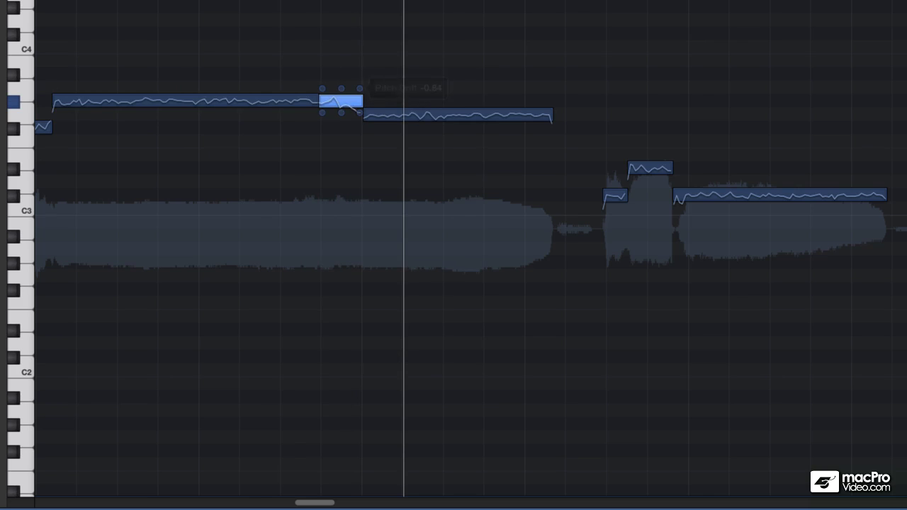
{"action": "key", "text": "space"}
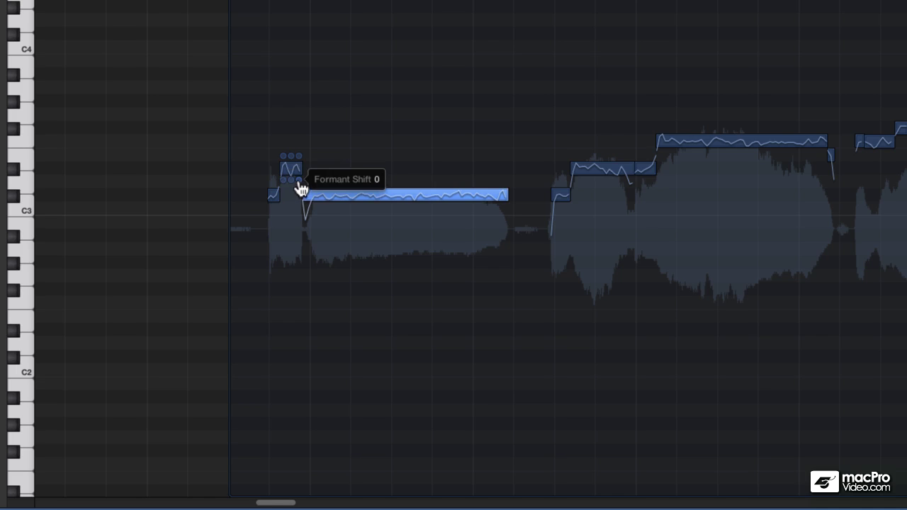
- Lower the short high note's Formant Shift to about -206 and audition it
{"action": "left_click_drag", "start_coordinate": [300, 188], "coordinate": [341, 284]}
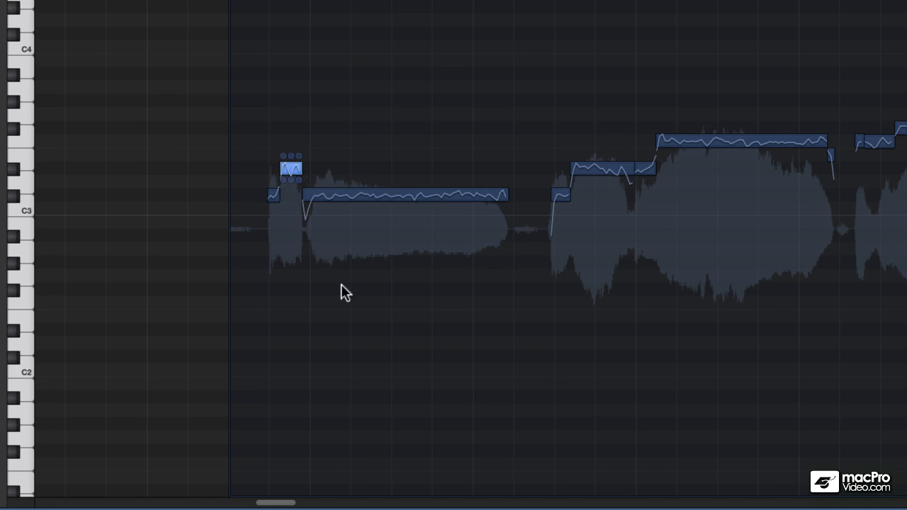
{"action": "left_click", "coordinate": [274, 199]}
{"action": "key", "text": "space"}
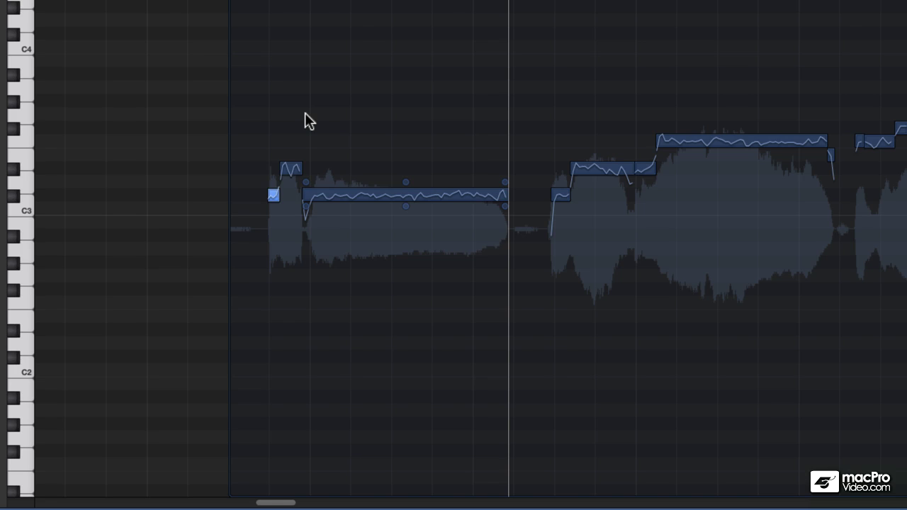
- Raise the long note from C3 to G#3 and replay the phrase
{"action": "left_click_drag", "start_coordinate": [283, 505], "coordinate": [329, 504]}
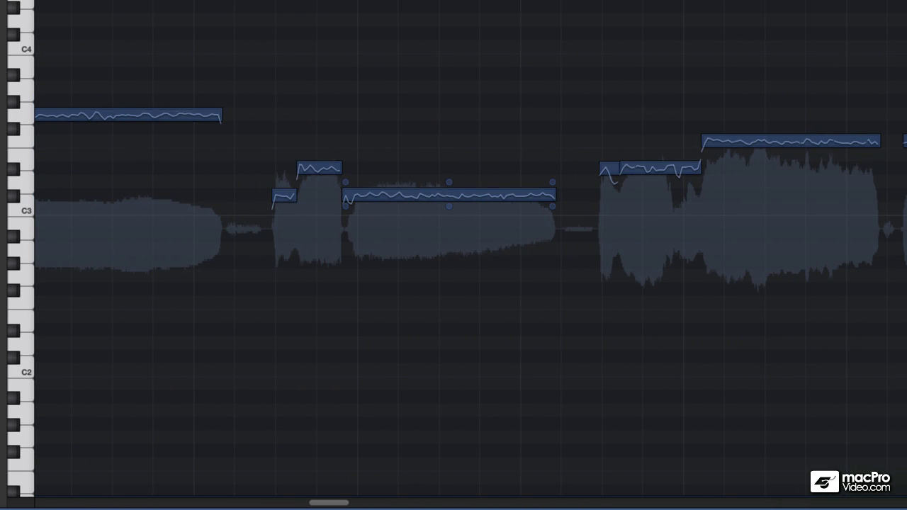
{"action": "key", "text": "space"}
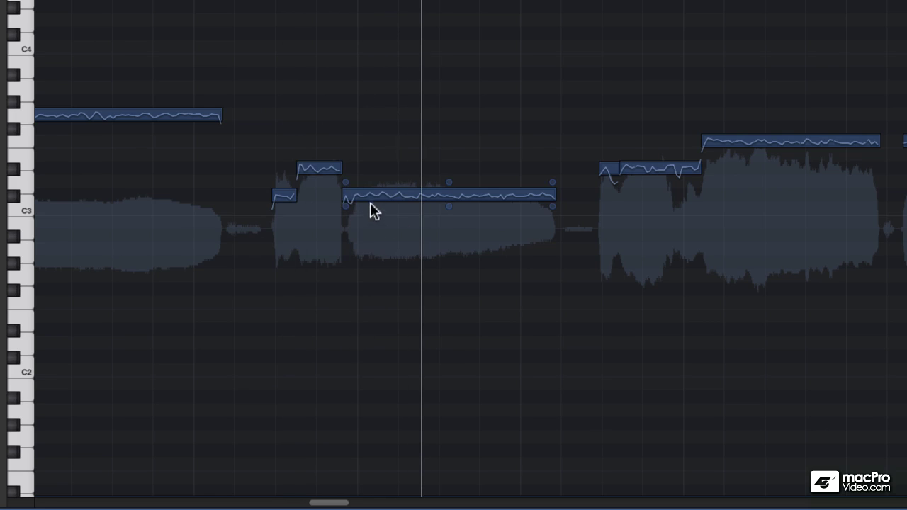
{"action": "left_click_drag", "start_coordinate": [391, 197], "coordinate": [398, 99]}
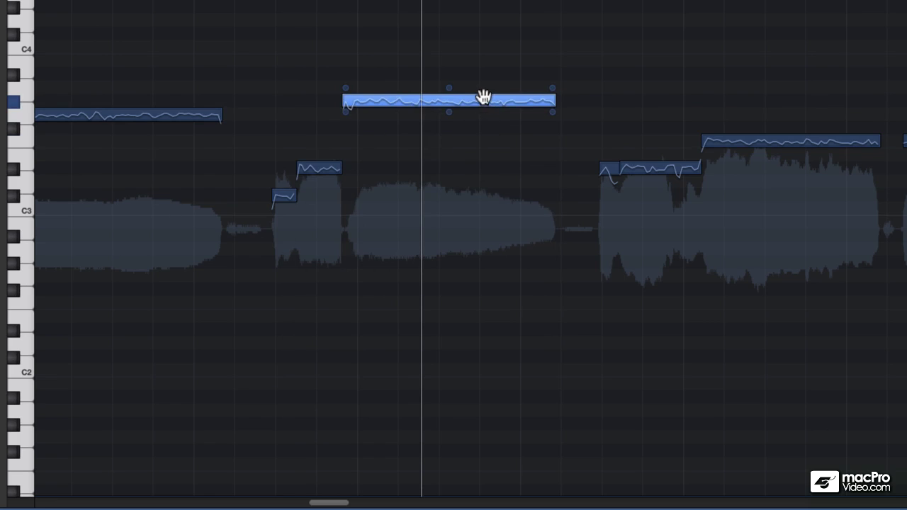
{"action": "key", "text": "space"}
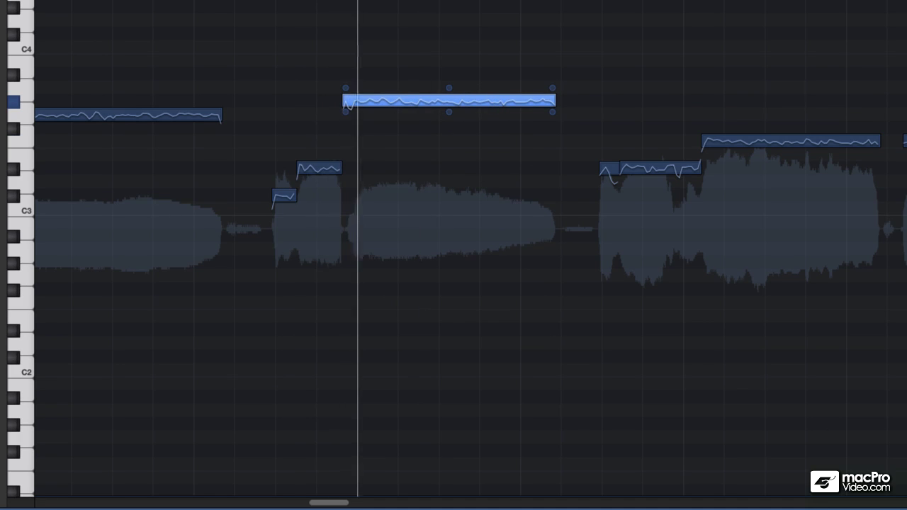
- Split the G#3 note with the Scissors Tool and drop its second half to C#3
{"action": "key", "text": "t"}
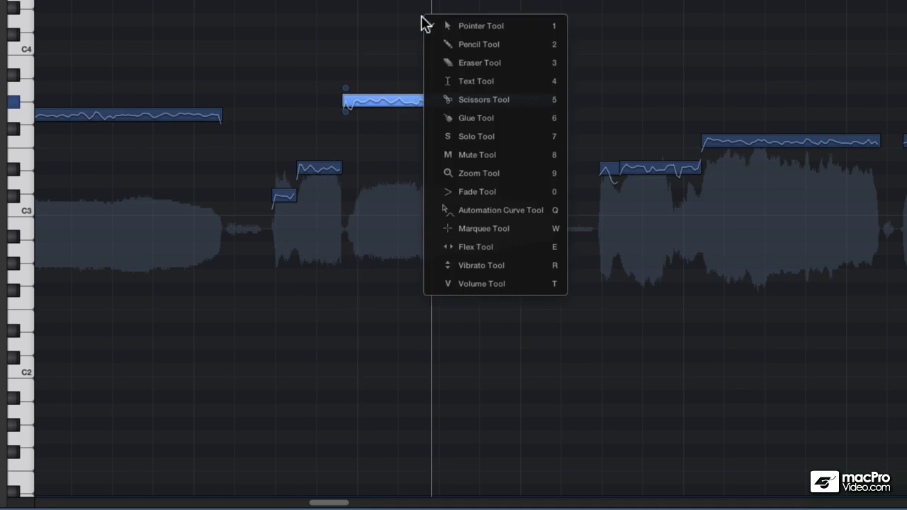
{"action": "left_click", "coordinate": [452, 100]}
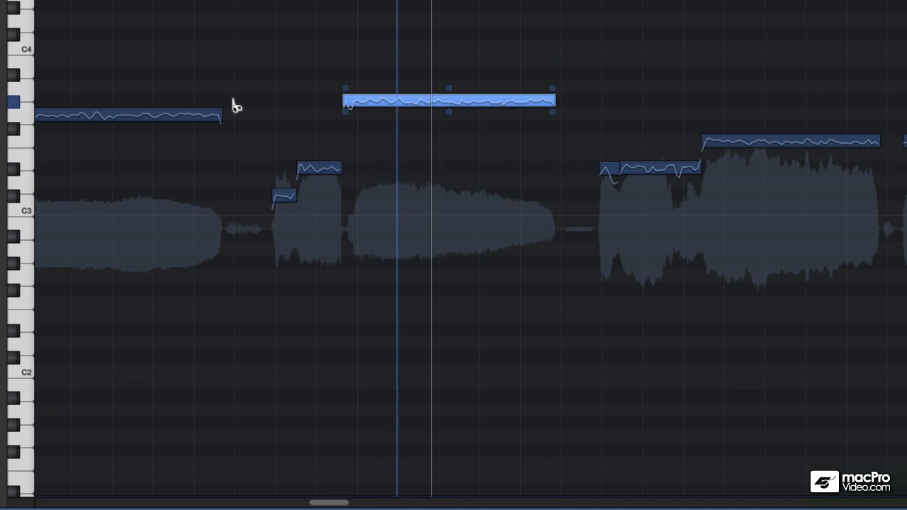
{"action": "key", "text": "t"}
{"action": "left_click", "coordinate": [286, 92]}
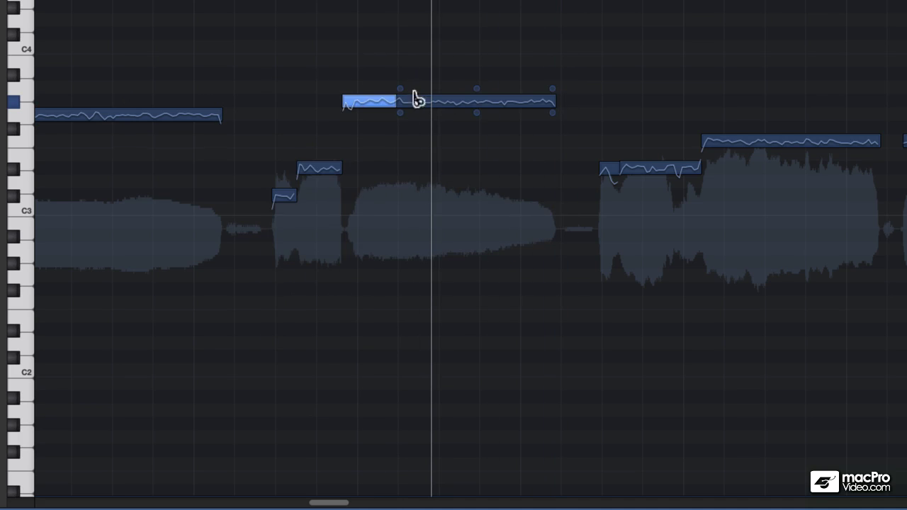
{"action": "left_click_drag", "start_coordinate": [423, 100], "coordinate": [422, 198]}
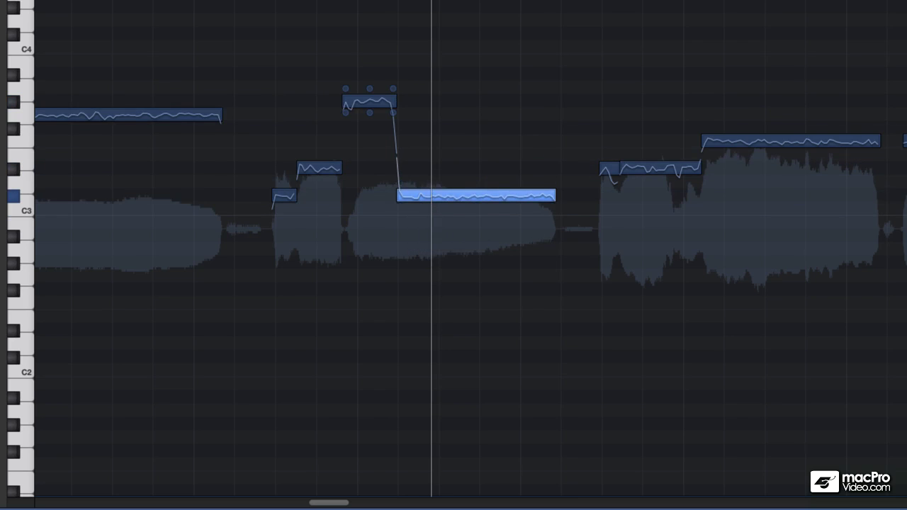
{"action": "key", "text": "space"}
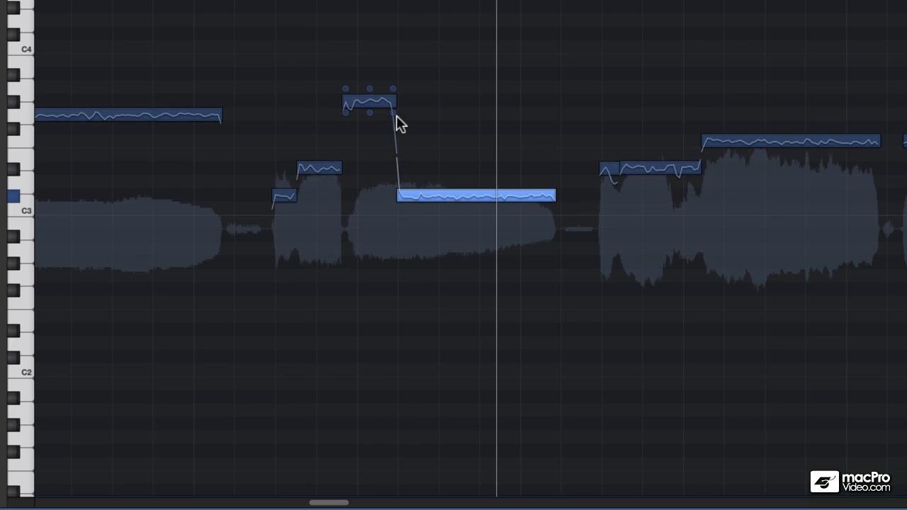
- Drag down the Formant Shift of both halves of the split note and audition
{"action": "left_click_drag", "start_coordinate": [396, 116], "coordinate": [398, 278]}
{"action": "key", "text": "space"}
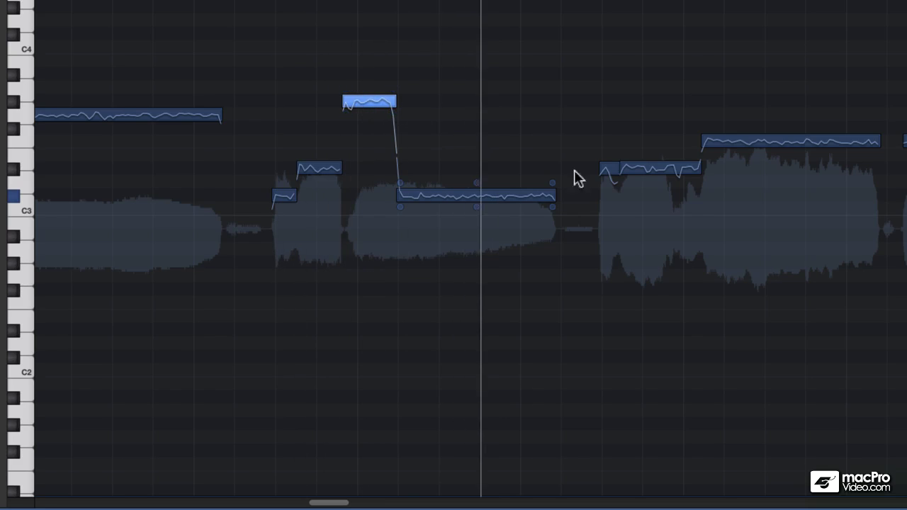
{"action": "left_click_drag", "start_coordinate": [552, 207], "coordinate": [558, 283]}
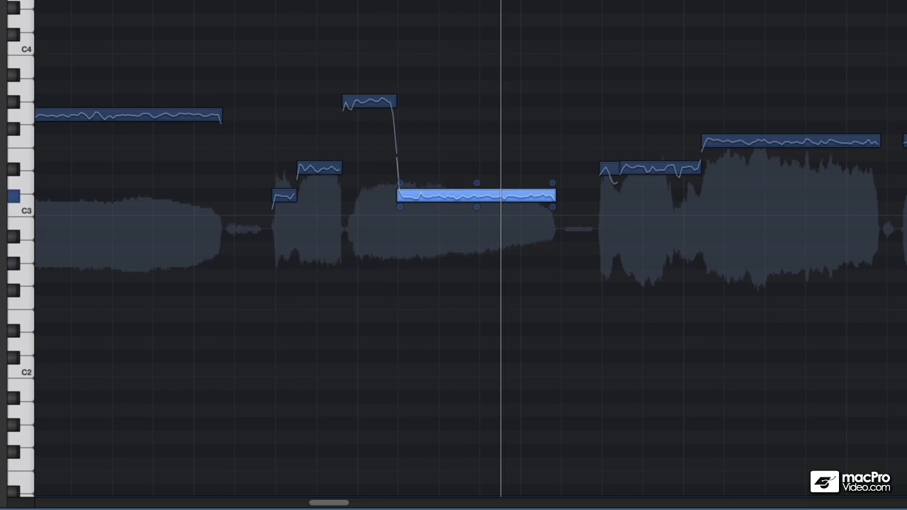
{"action": "key", "text": "space"}
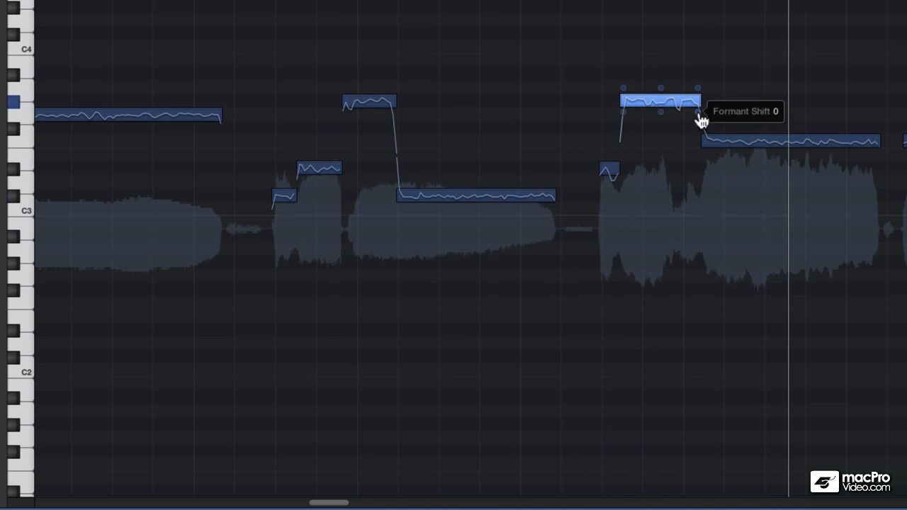
- Shift the raised G#3 note's formant slightly negative, then play from the following long note
{"action": "left_click_drag", "start_coordinate": [698, 112], "coordinate": [698, 120]}
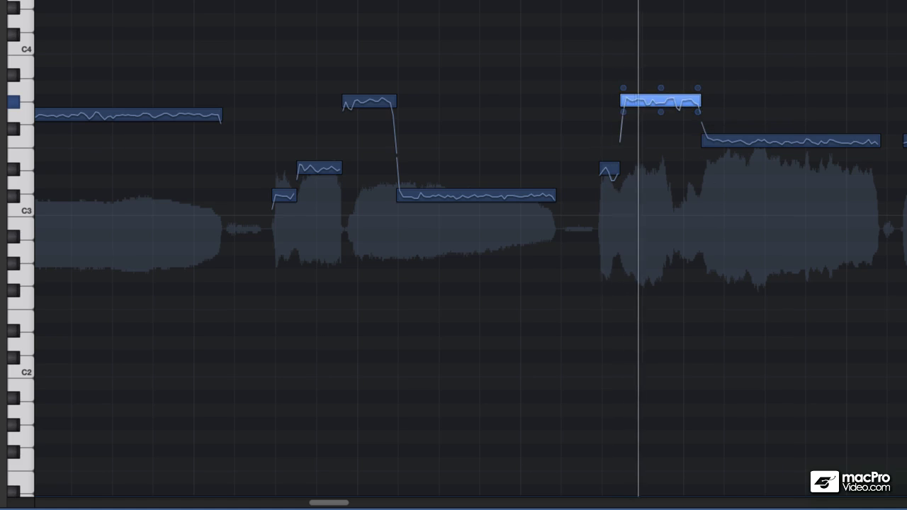
{"action": "left_click", "coordinate": [878, 162]}
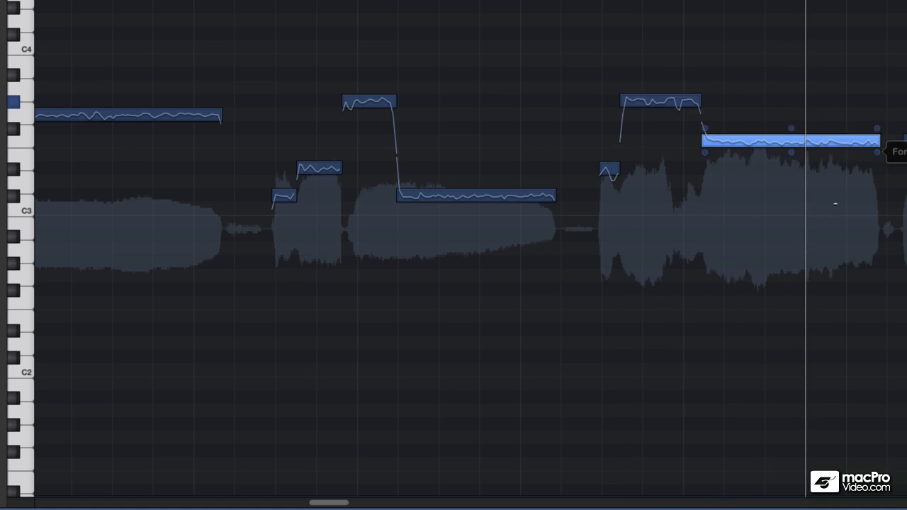
{"action": "key", "text": "space"}
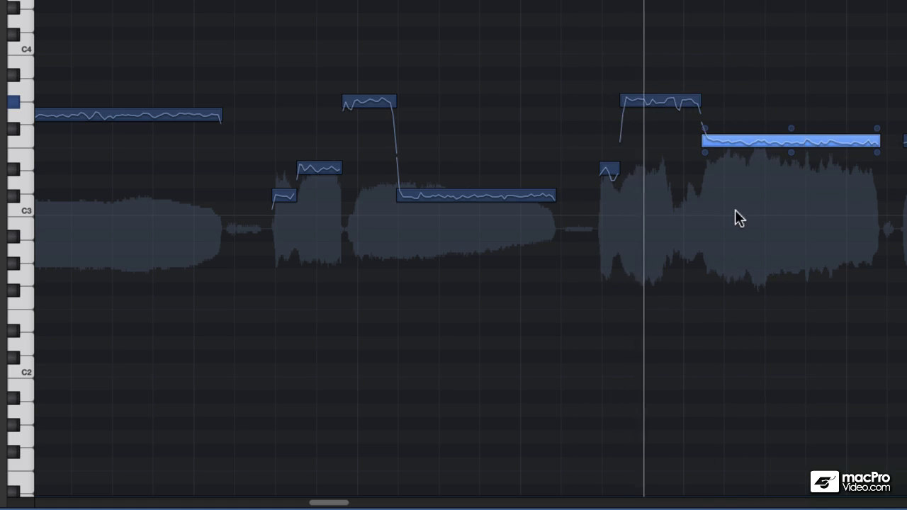